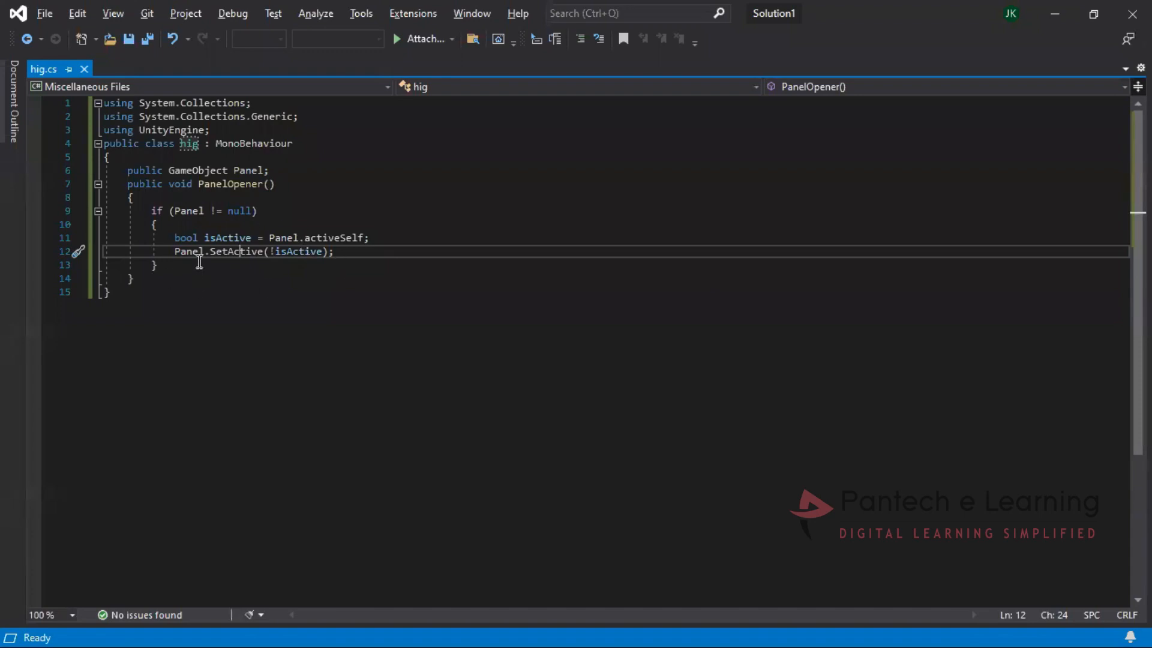
Delete the if block that toggles Panel and rename the PanelOpener method to rot
drag(200, 263, 140, 211)
key(BackSpace)
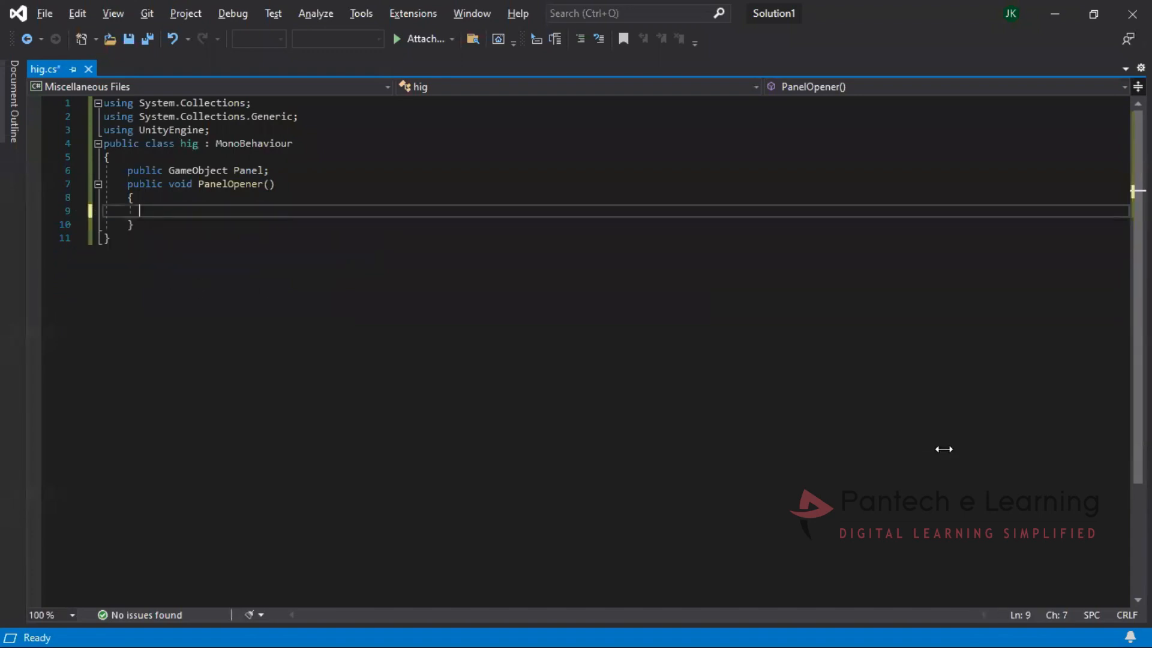
double_click(240, 184)
text(rot)
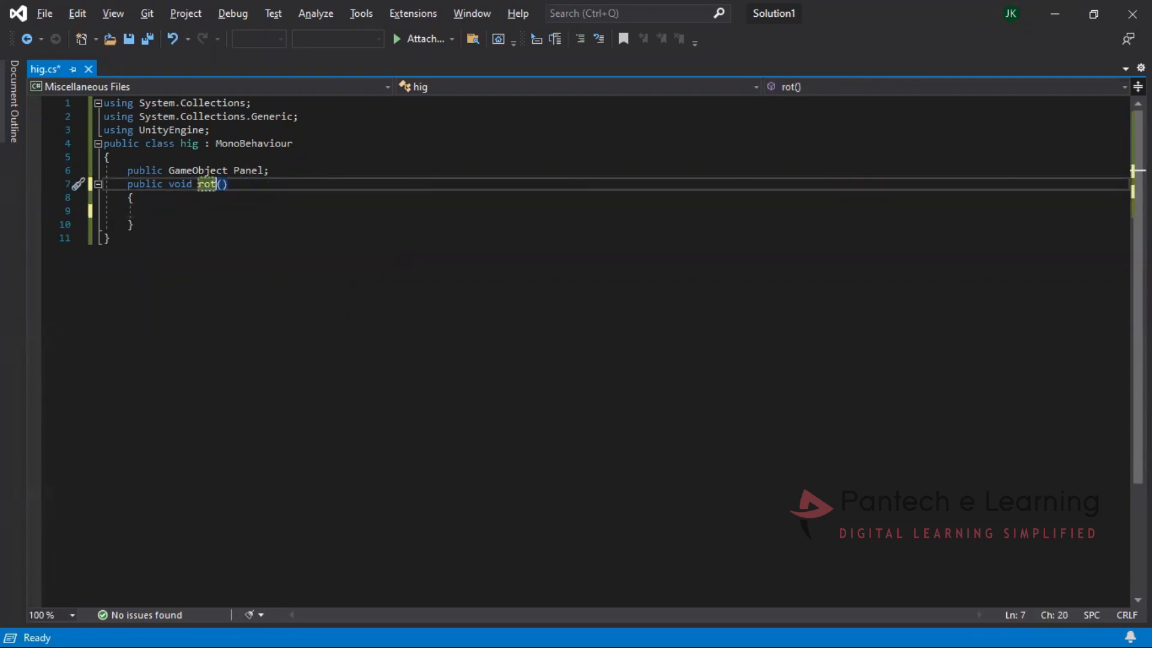
click(270, 221)
click(267, 200)
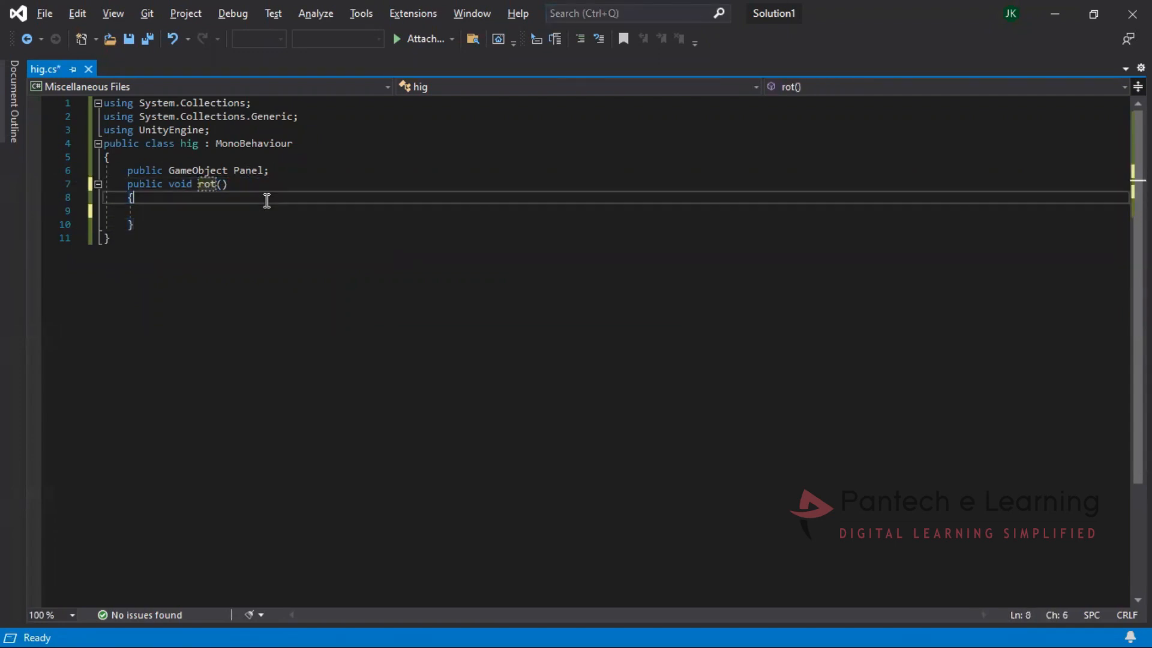
Add the statement Panel.transform.Rotate(0f, 0f, -6f); inside the rot method and save the script
click(267, 211)
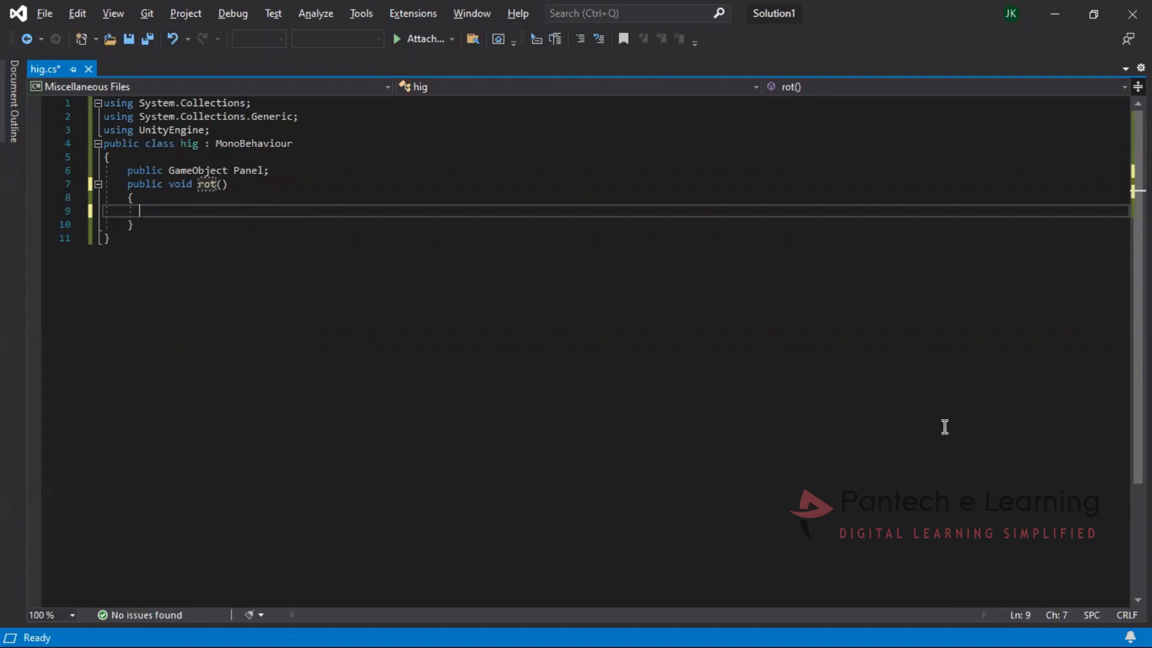
text(Pa)
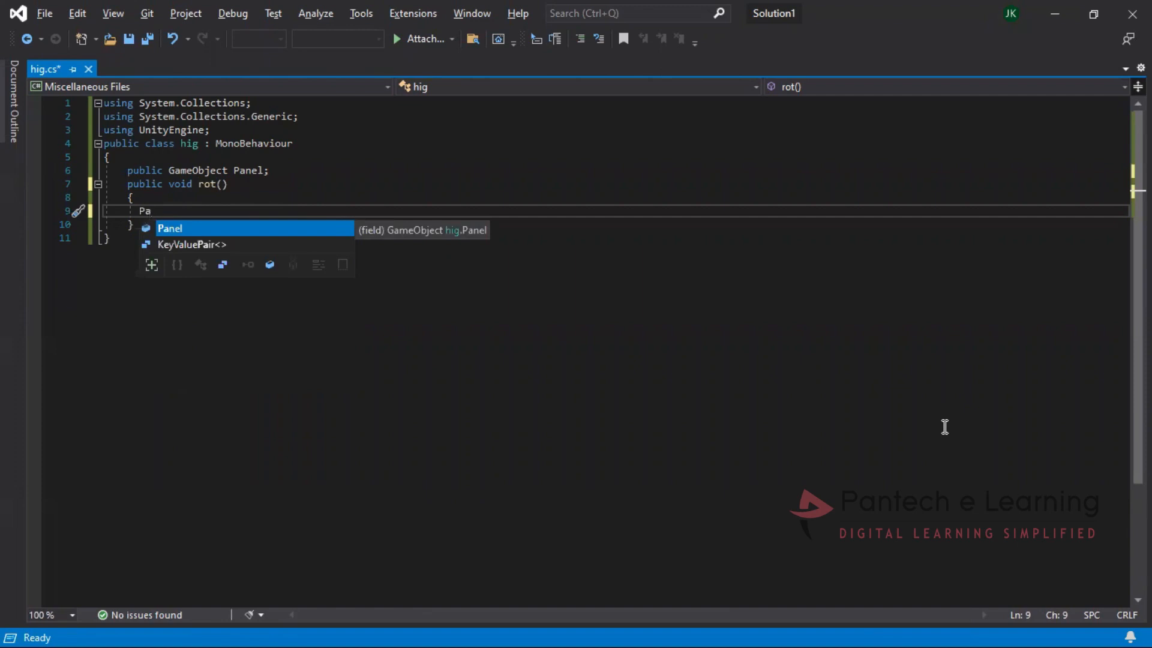
text(nel)
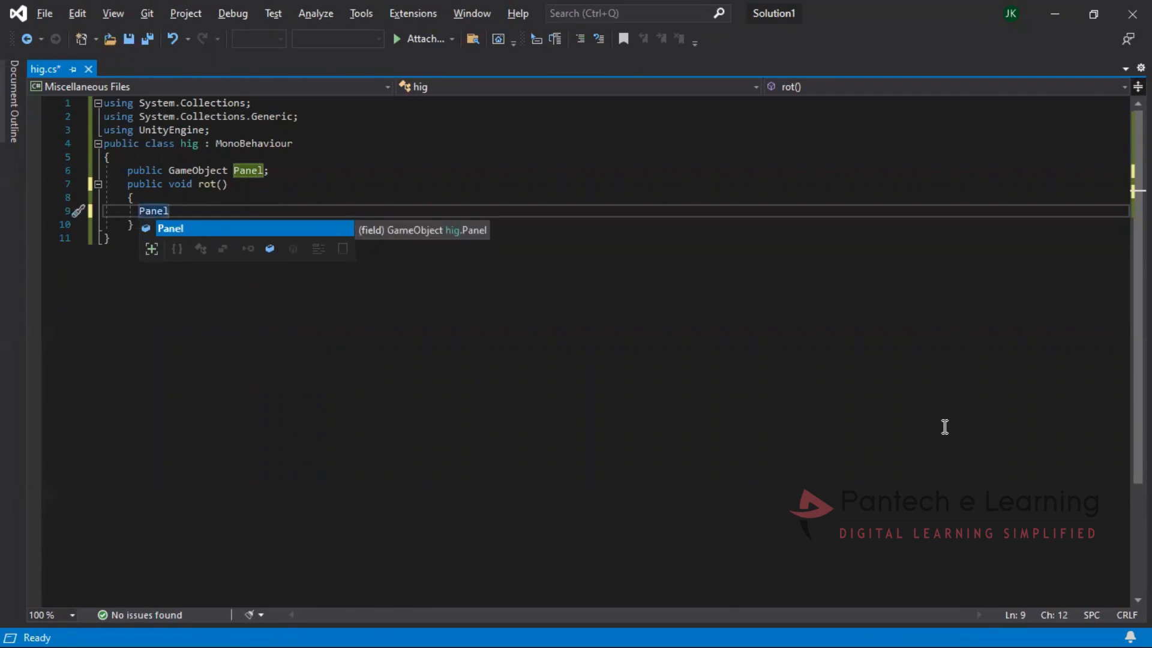
text(.)
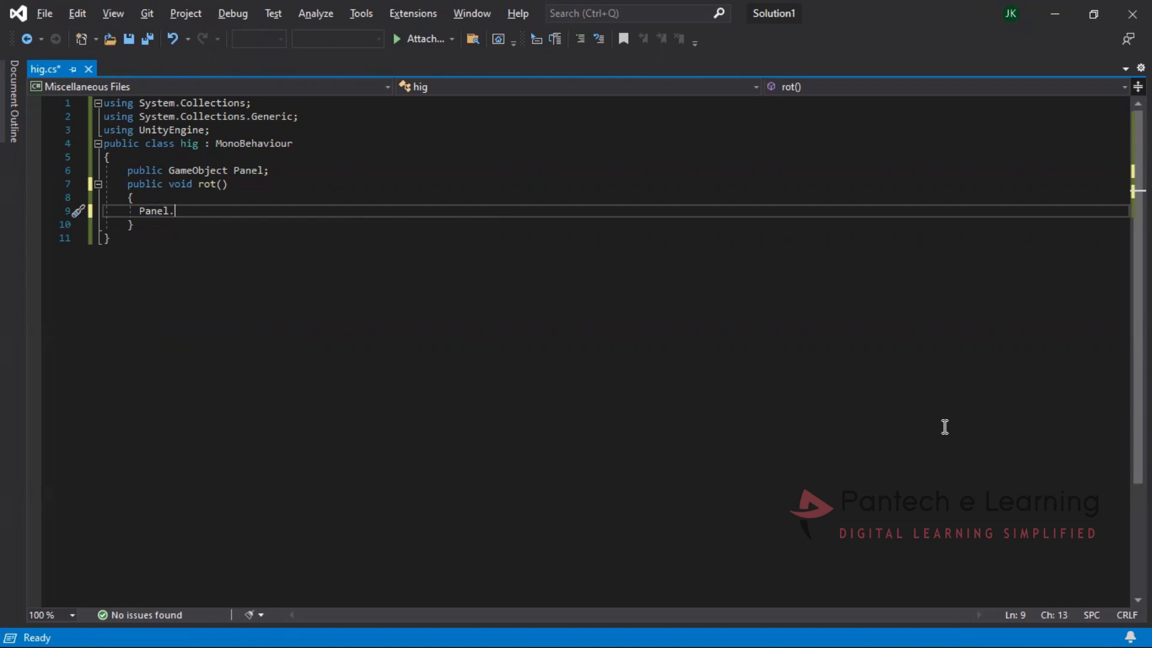
text(transform.Rotate())
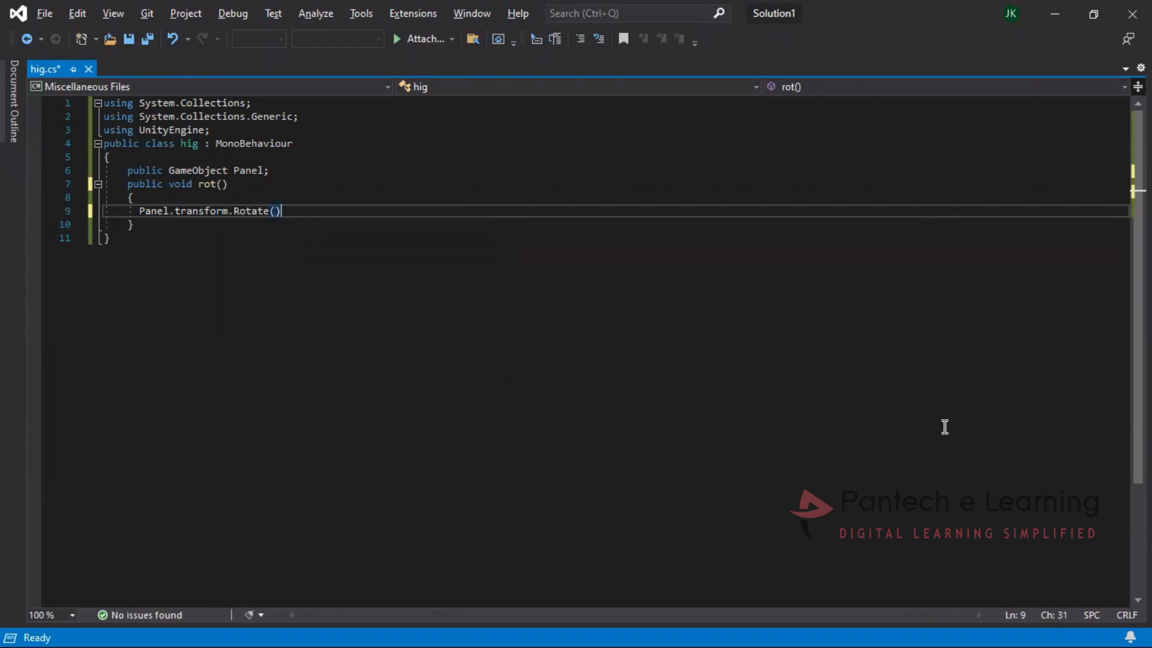
key(Left)
text(0f,0f,-6f)
key(Right)
text(;)
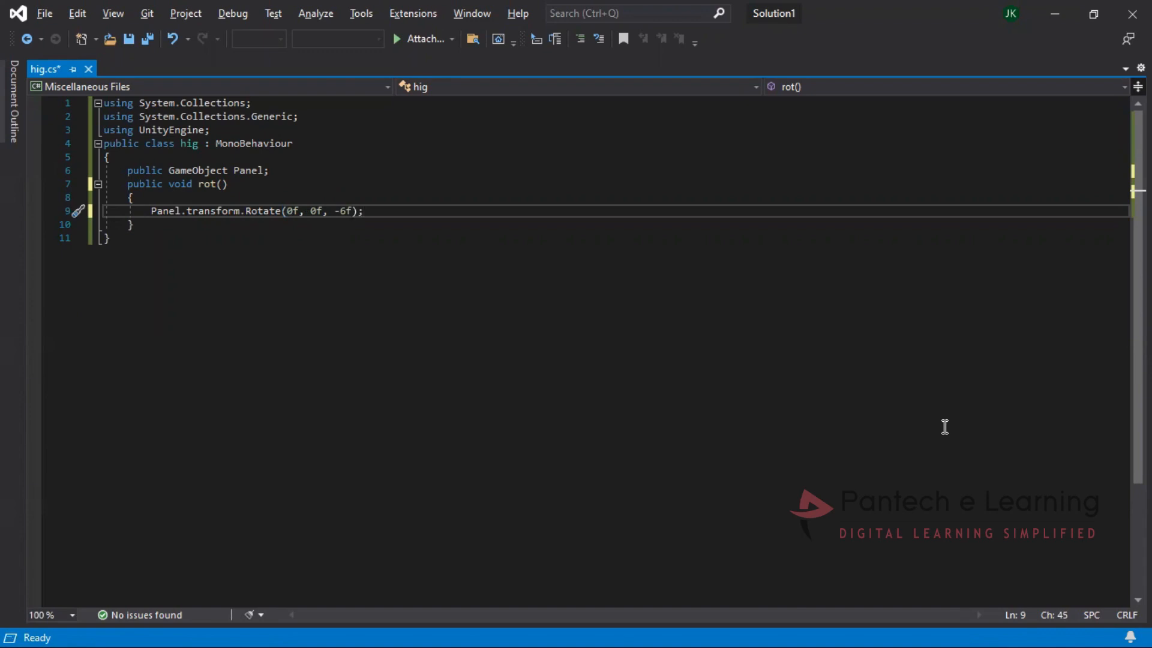
key(ctrl+s)
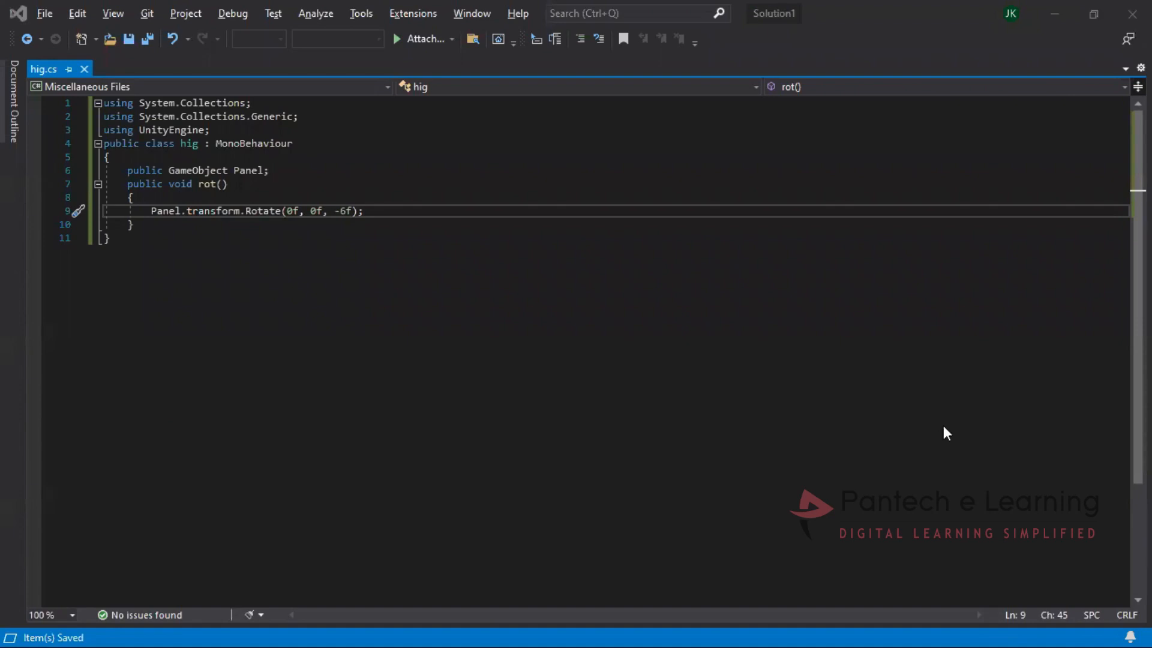
Switch to the Unity editor with the SampleScene open
key(alt+Tab)
key(alt+Tab)
key(alt+Tab)
key(alt+Tab)
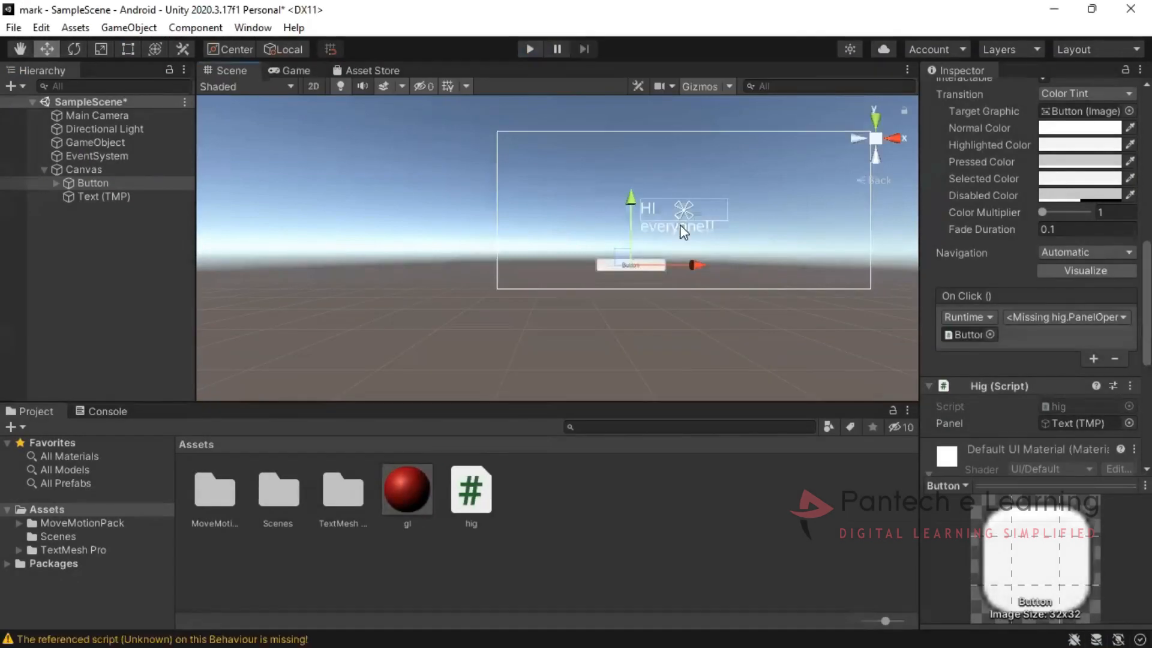
click(680, 226)
key(Delete)
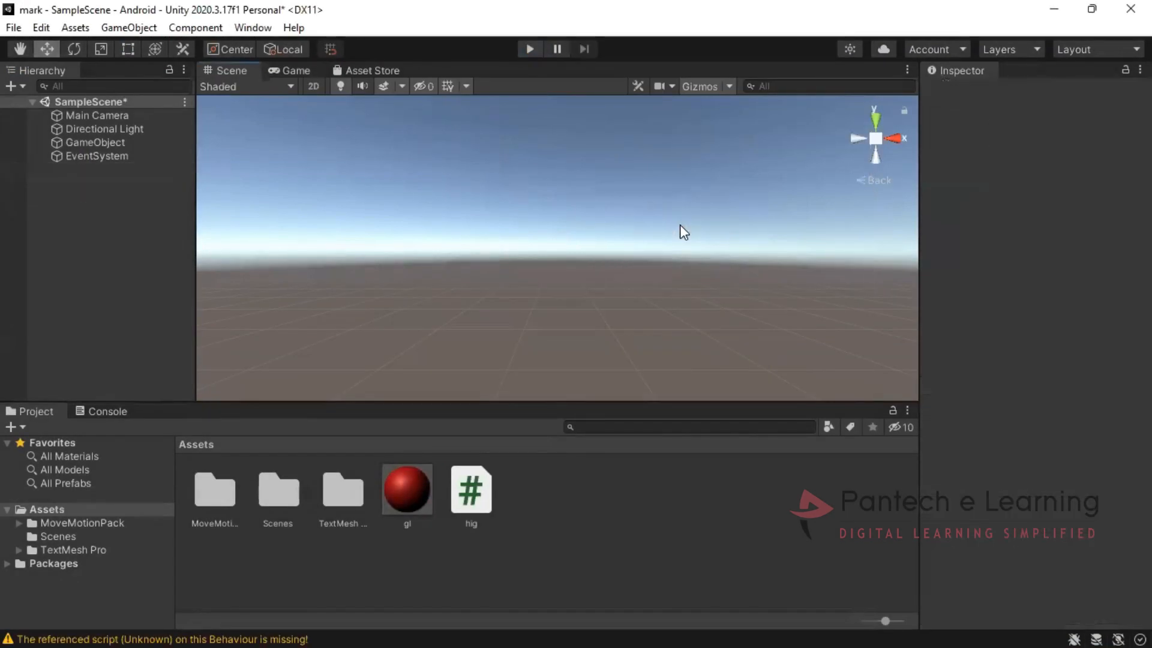
key(ctrl+z)
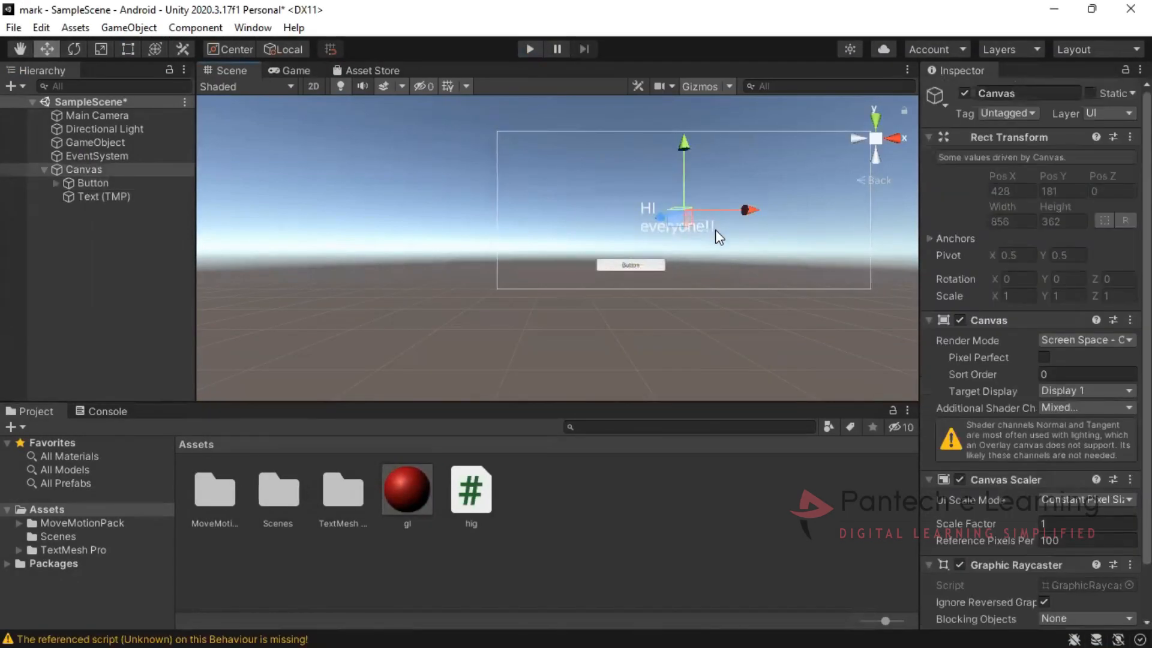
Delete the Text (TMP) object from the Canvas and add a 3D Cube to the scene
click(71, 195)
key(Delete)
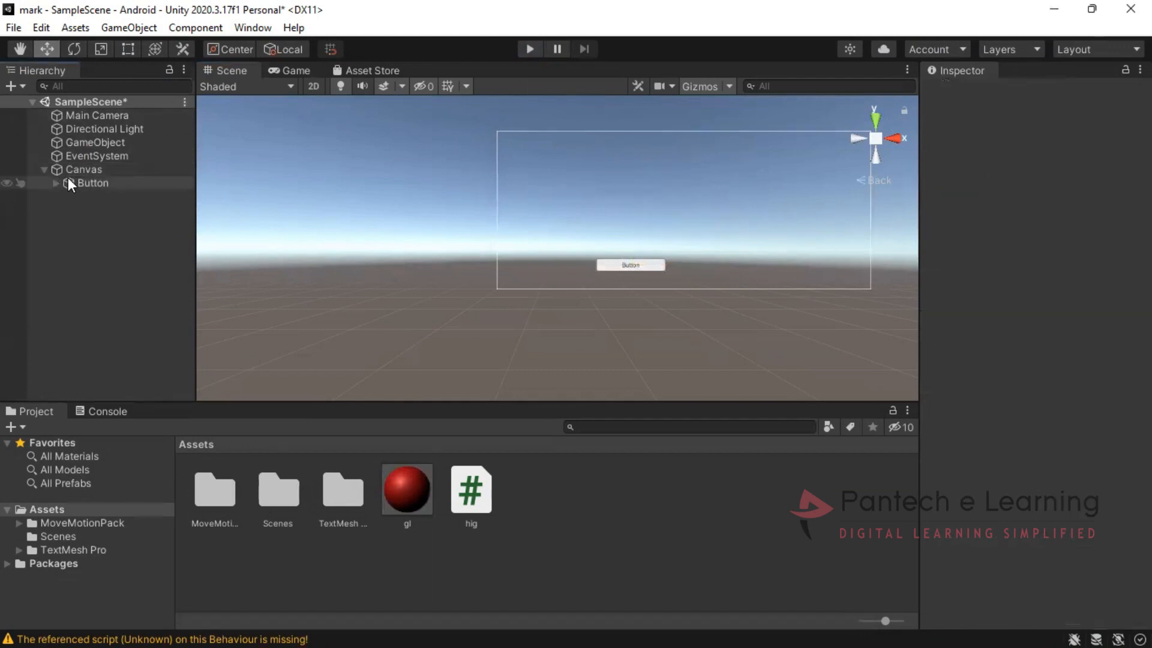
right_click(78, 210)
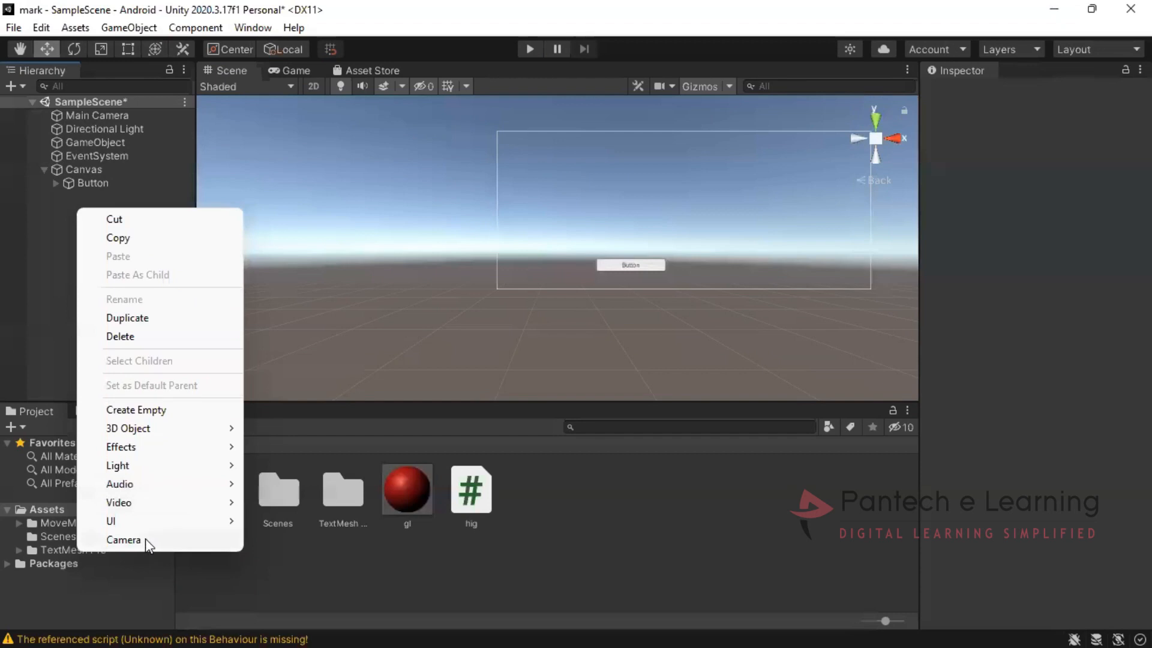
mouse_move(180, 428)
click(279, 430)
Scale the cube to about X 149.1, Y 123.9 and Z 45.98
drag(1095, 191, 1, 202)
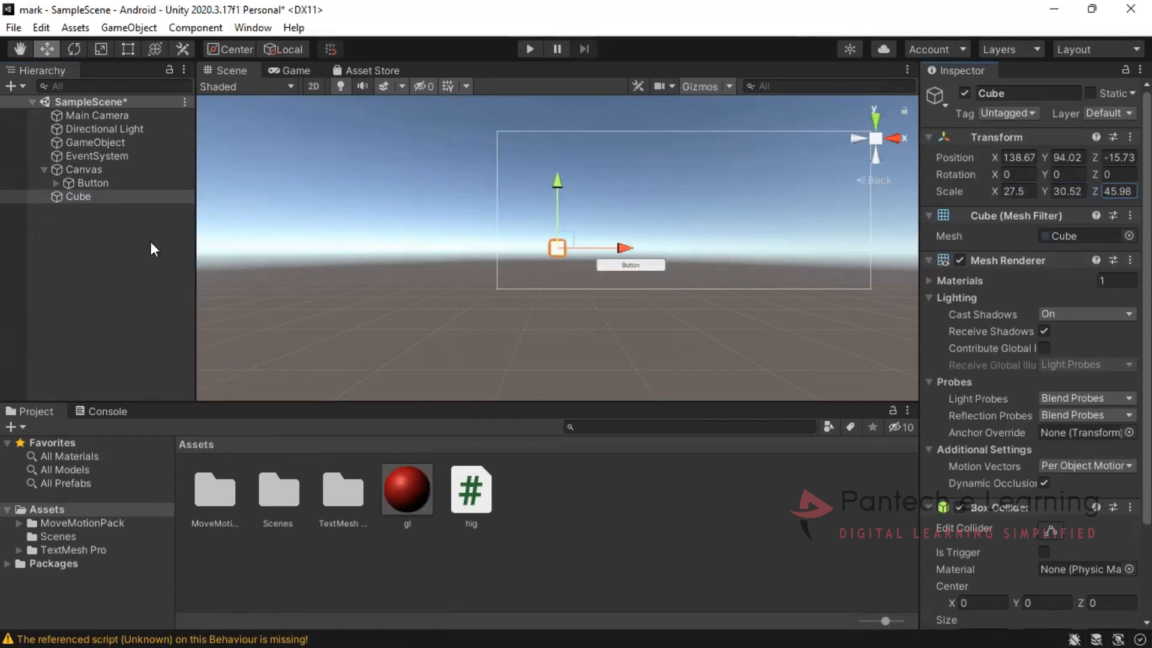
drag(992, 192, 384, 187)
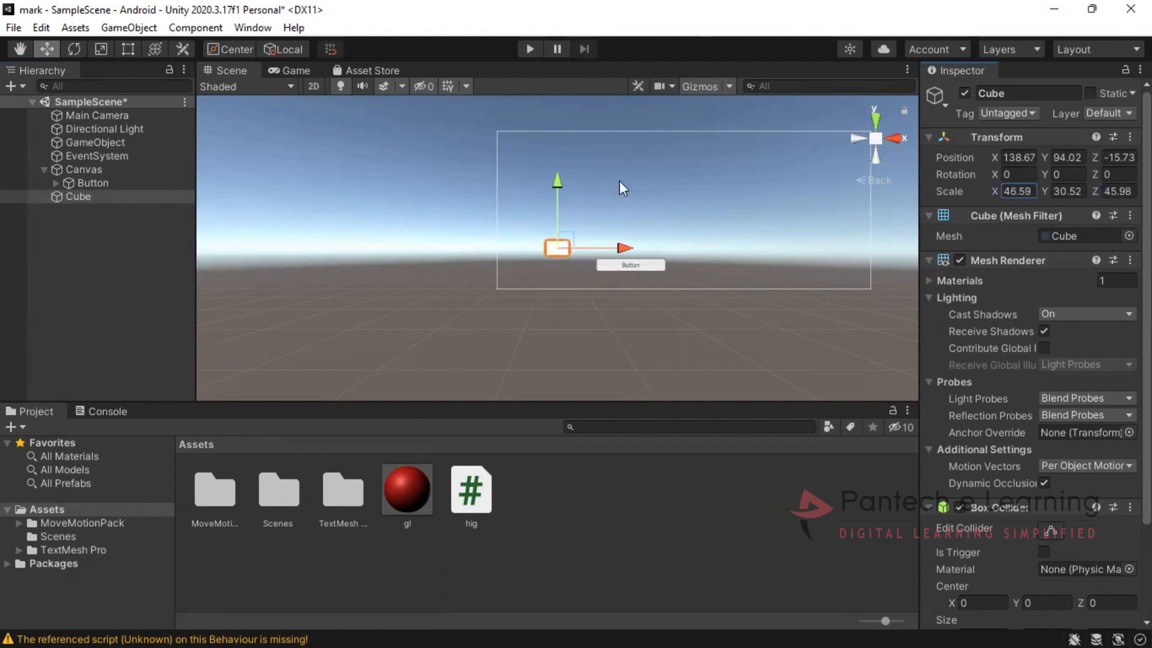
drag(1043, 188, 519, 265)
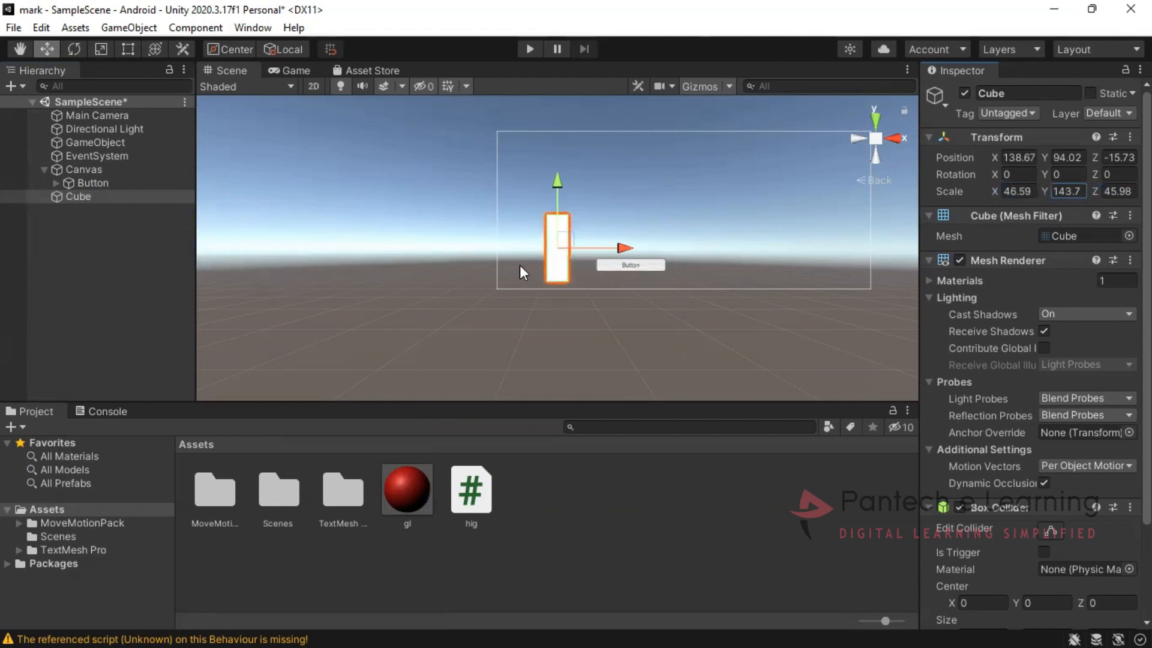
drag(420, 286, 415, 283)
drag(994, 192, 387, 225)
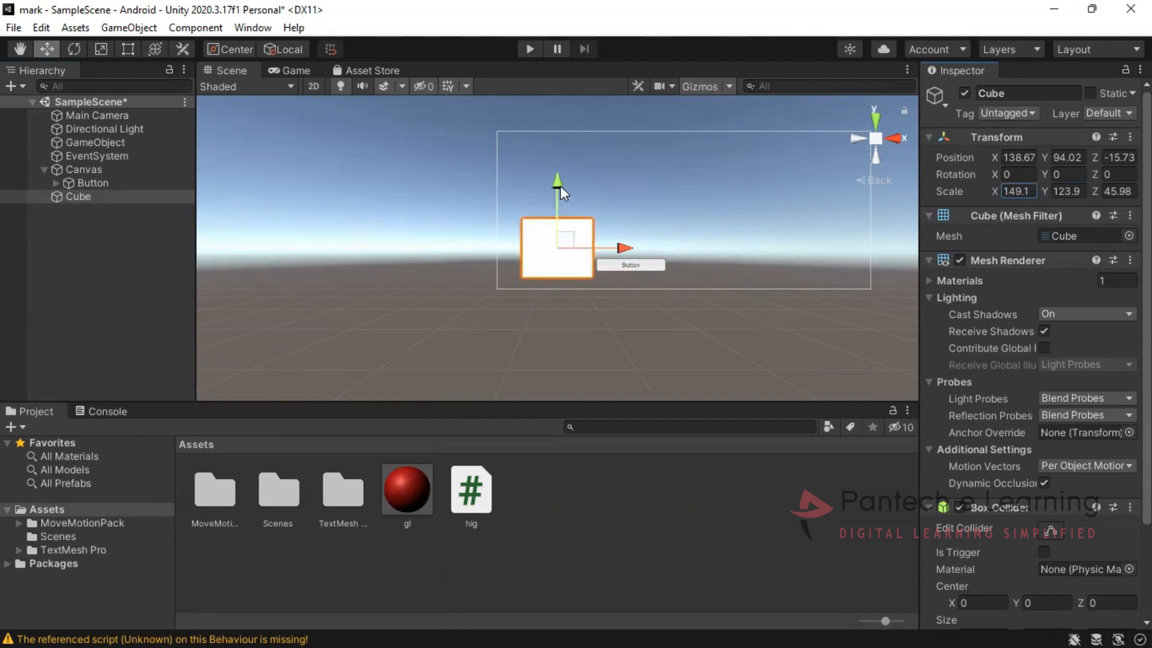
Move the cube to about X 145, Y 146 within the camera's view and apply the red gl material to it
drag(560, 186, 631, 157)
drag(619, 214, 667, 221)
click(71, 116)
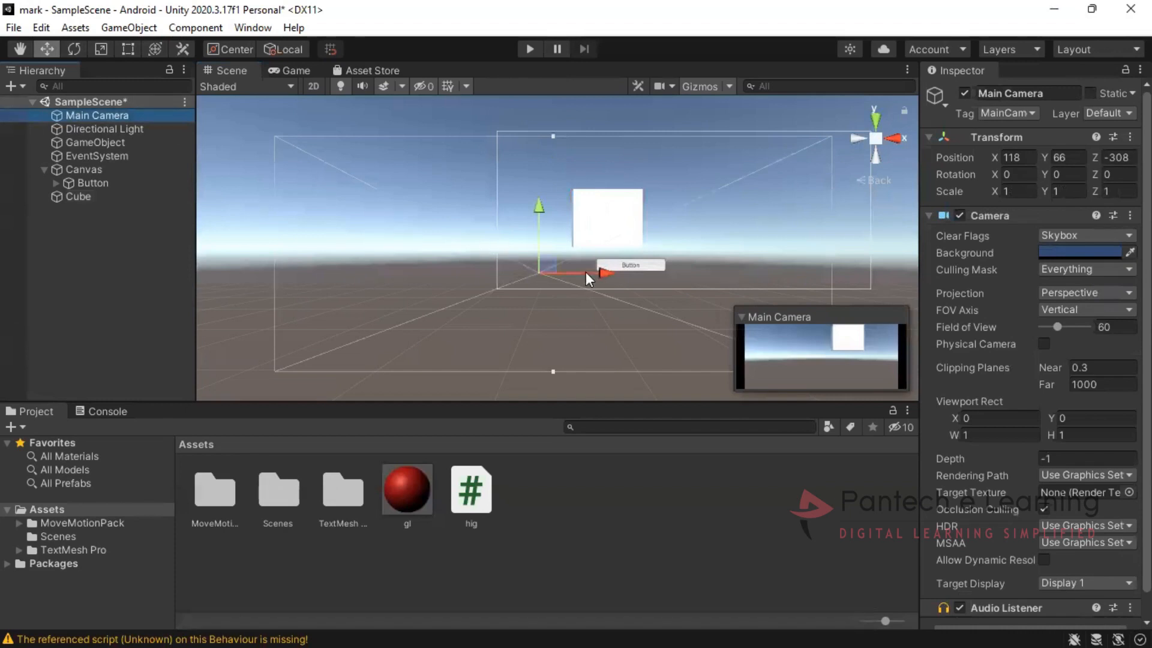
click(593, 217)
drag(610, 146, 563, 152)
drag(406, 489, 545, 229)
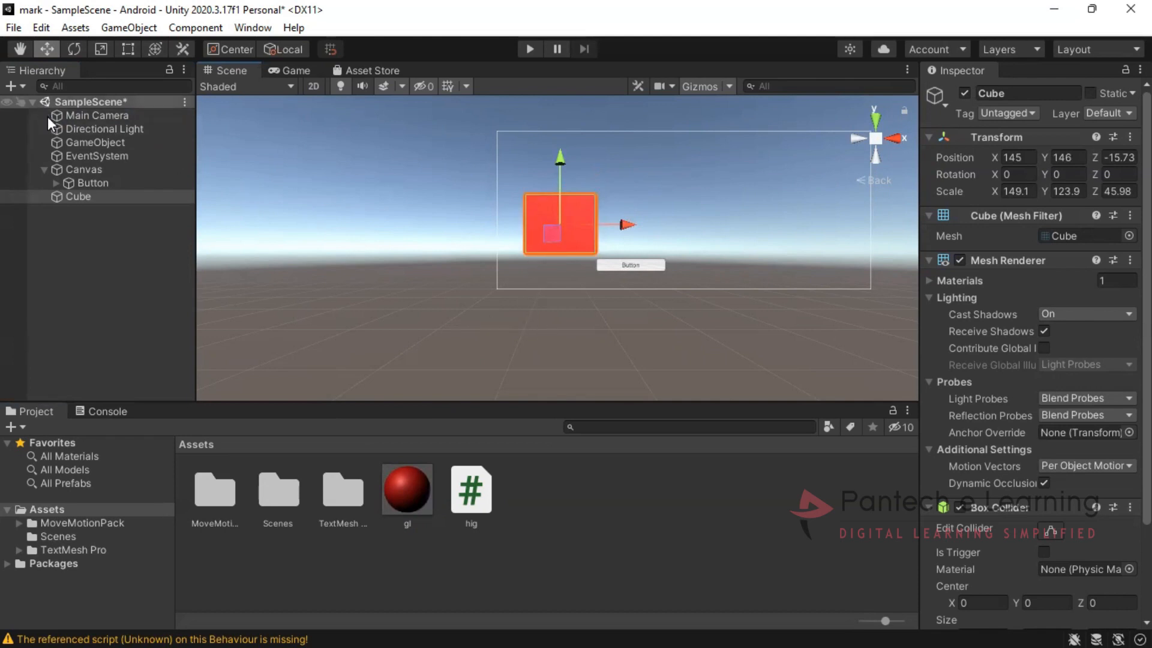
click(88, 116)
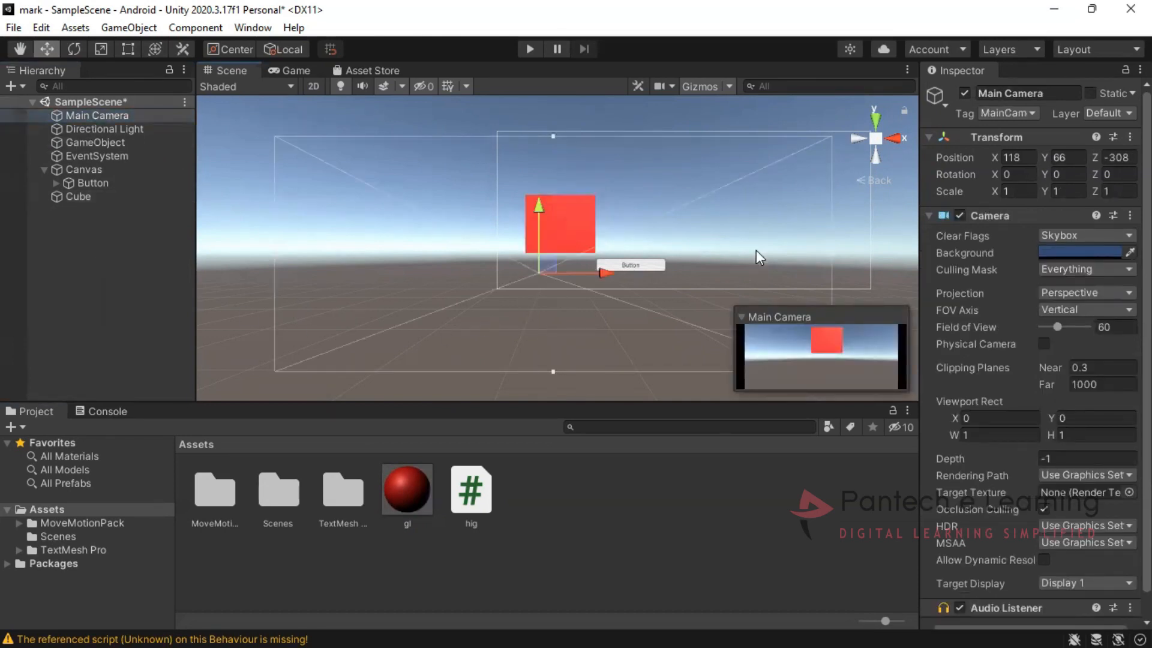
click(756, 249)
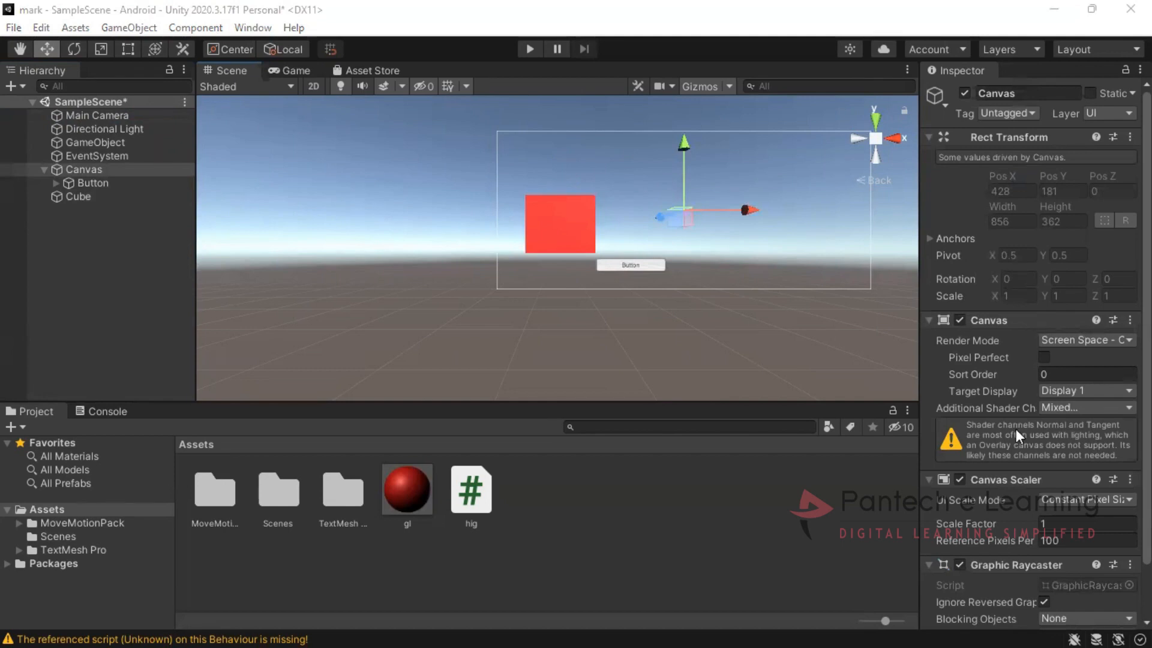
Assign the Cube to the Panel field of the Button's Hig script
scroll(1016, 433, down, 2)
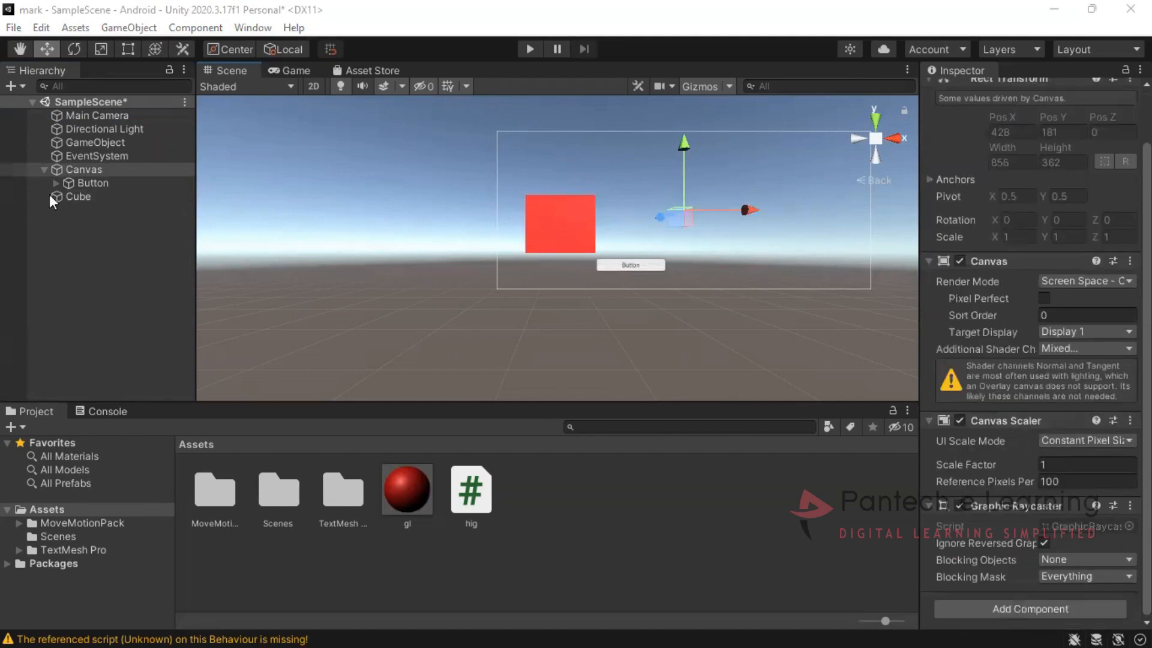
click(90, 182)
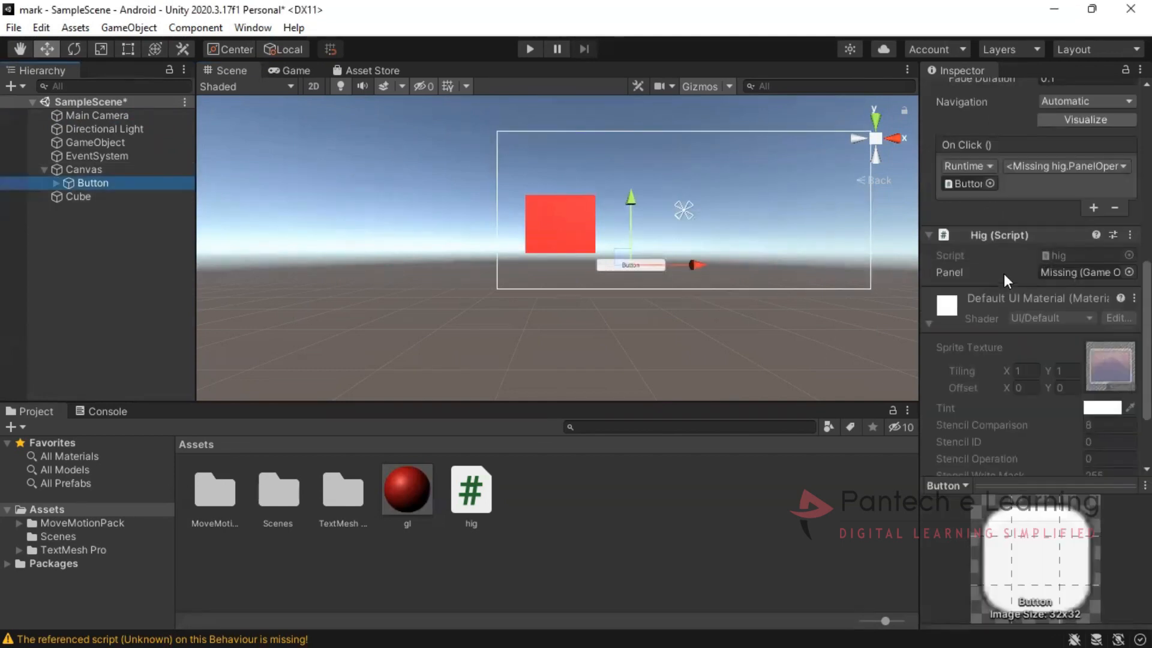
click(82, 196)
drag(81, 194, 1088, 440)
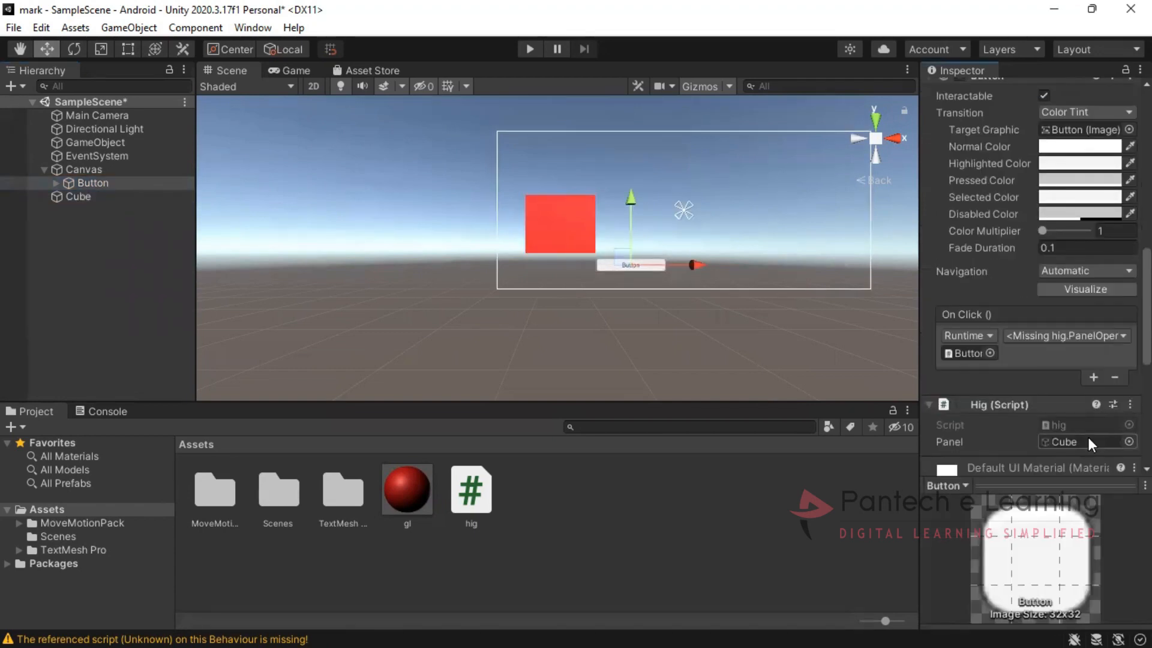
Set the Button's On Click function to rot () from the hig script
click(1086, 334)
mouse_move(1047, 474)
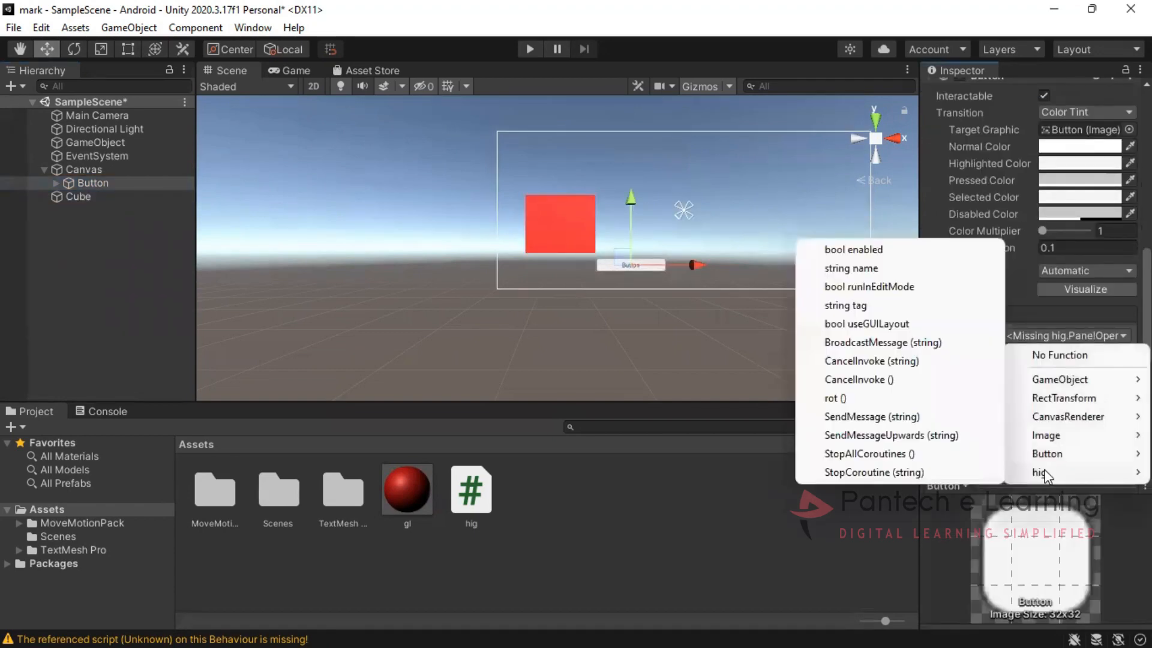
click(834, 400)
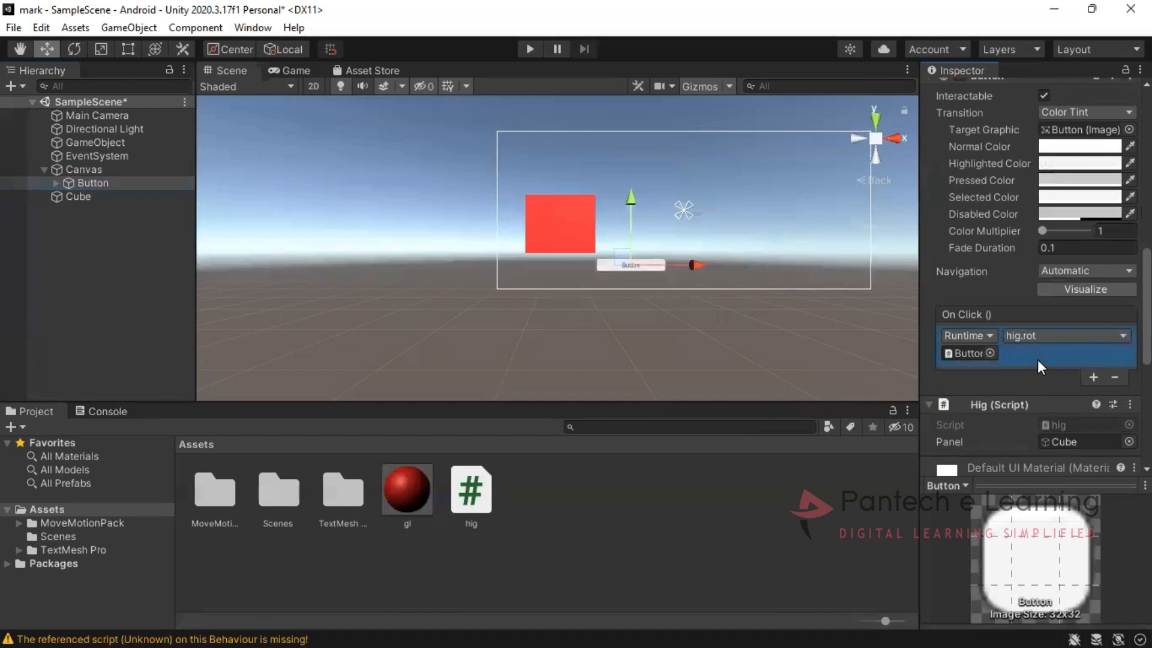
Play the scene, trigger the in-game button repeatedly to test the cube's rotation, and stop playback
click(530, 49)
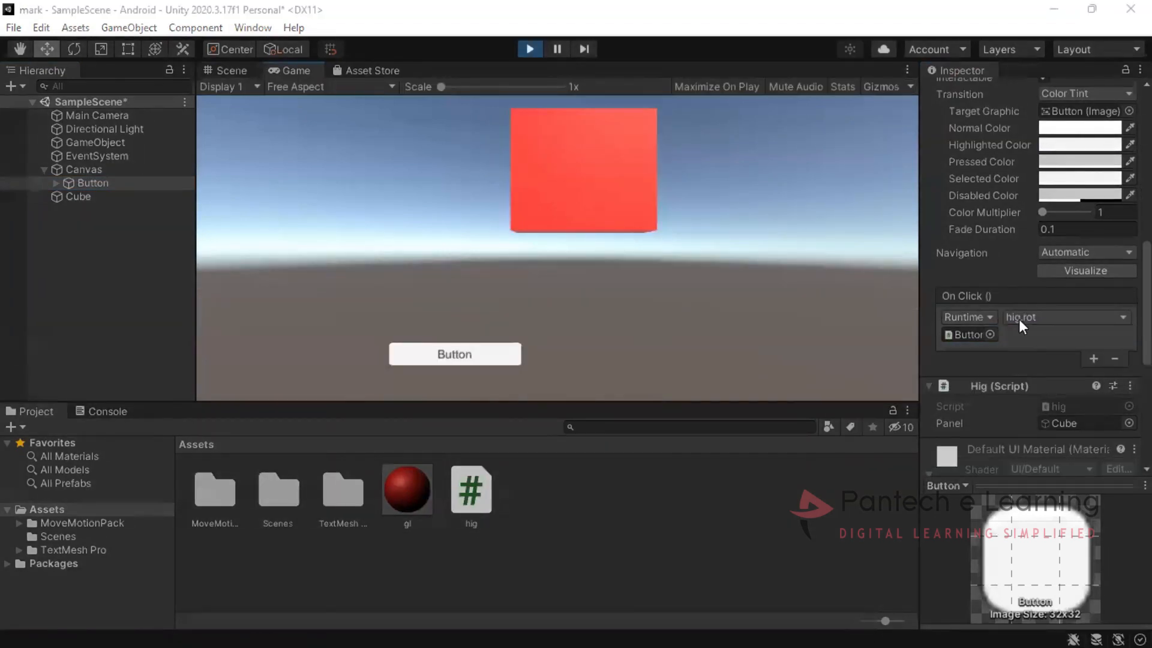
click(437, 353)
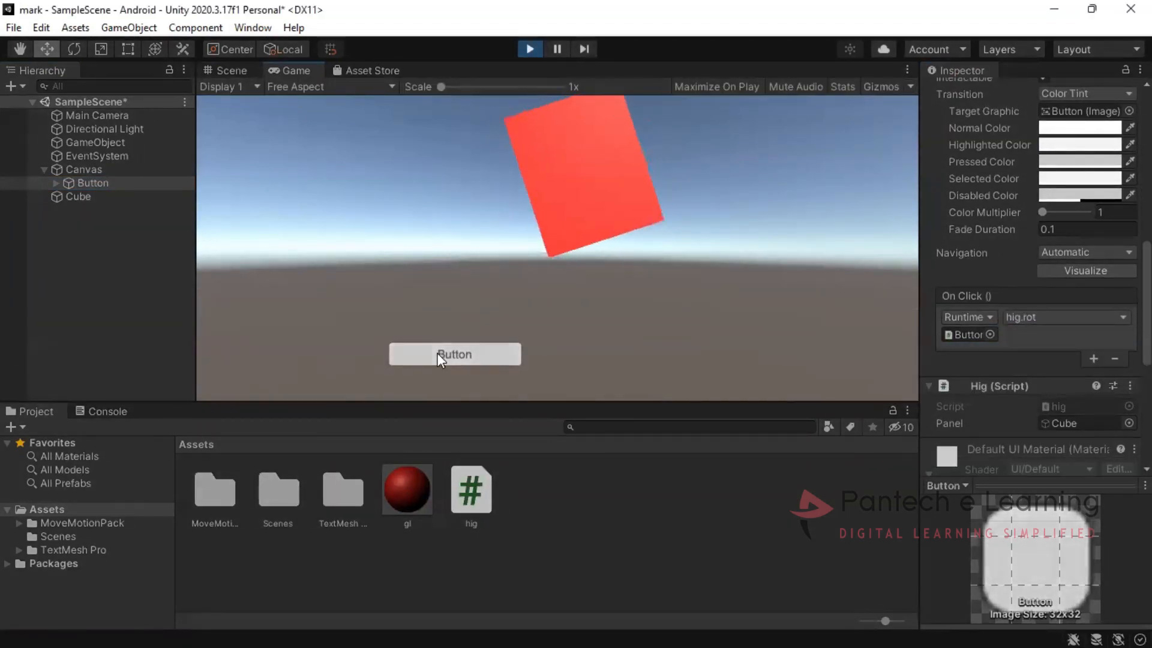
click(437, 353)
click(436, 353)
click(436, 353)
click(437, 353)
click(437, 353)
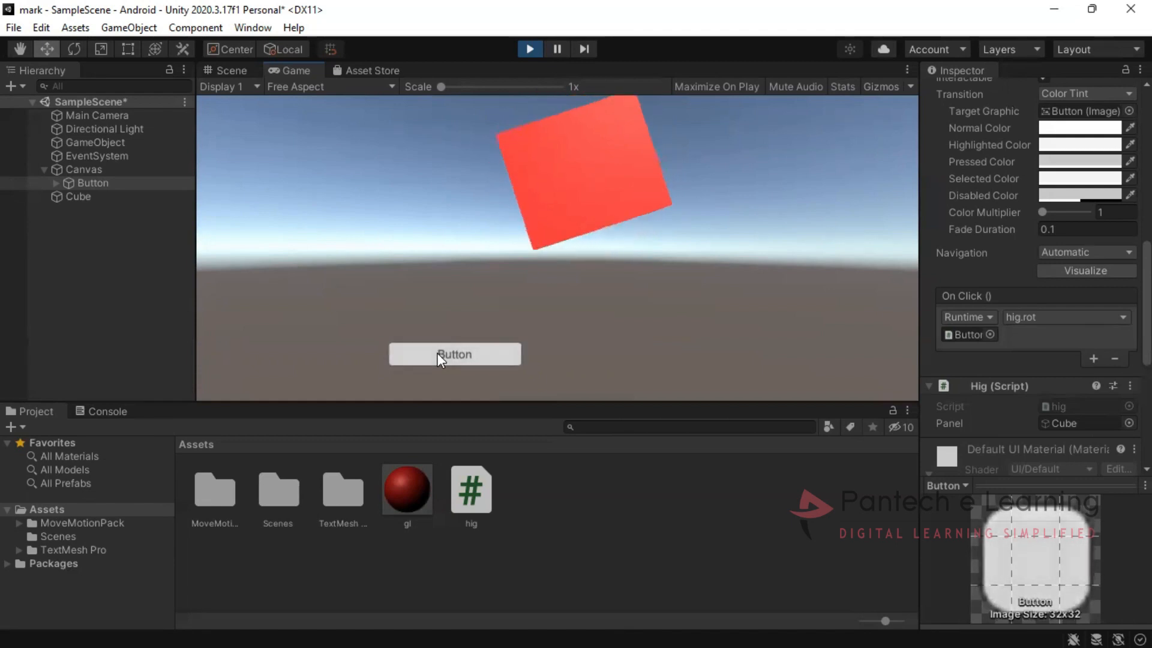
click(437, 353)
click(437, 353)
click(437, 353)
click(437, 352)
click(434, 354)
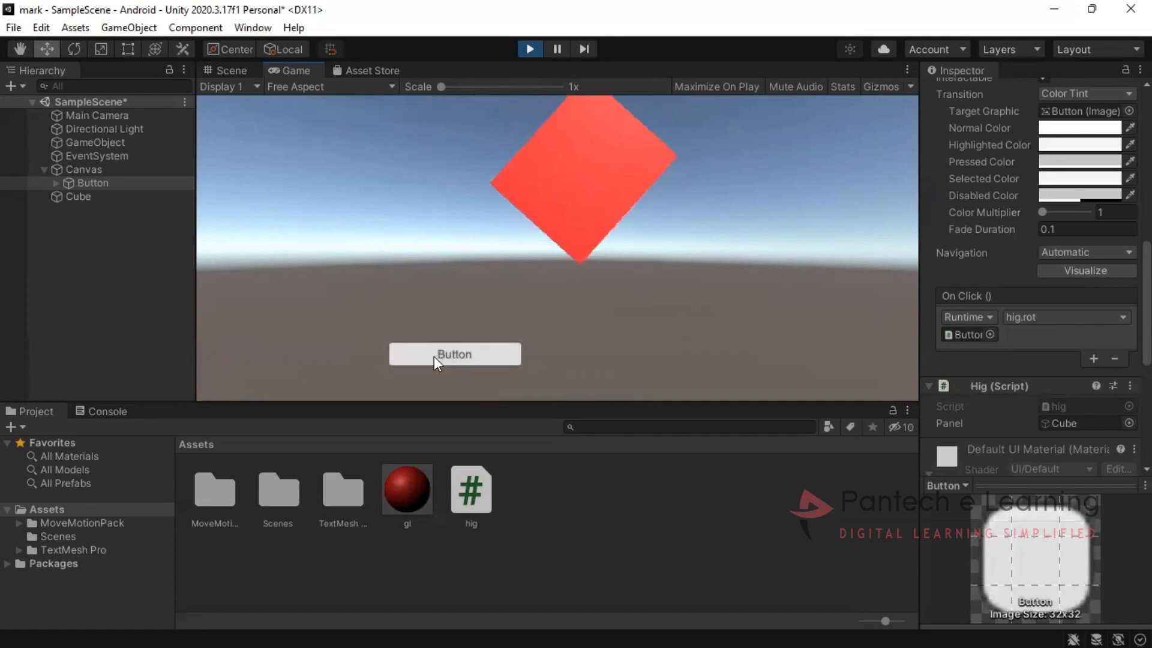
click(433, 353)
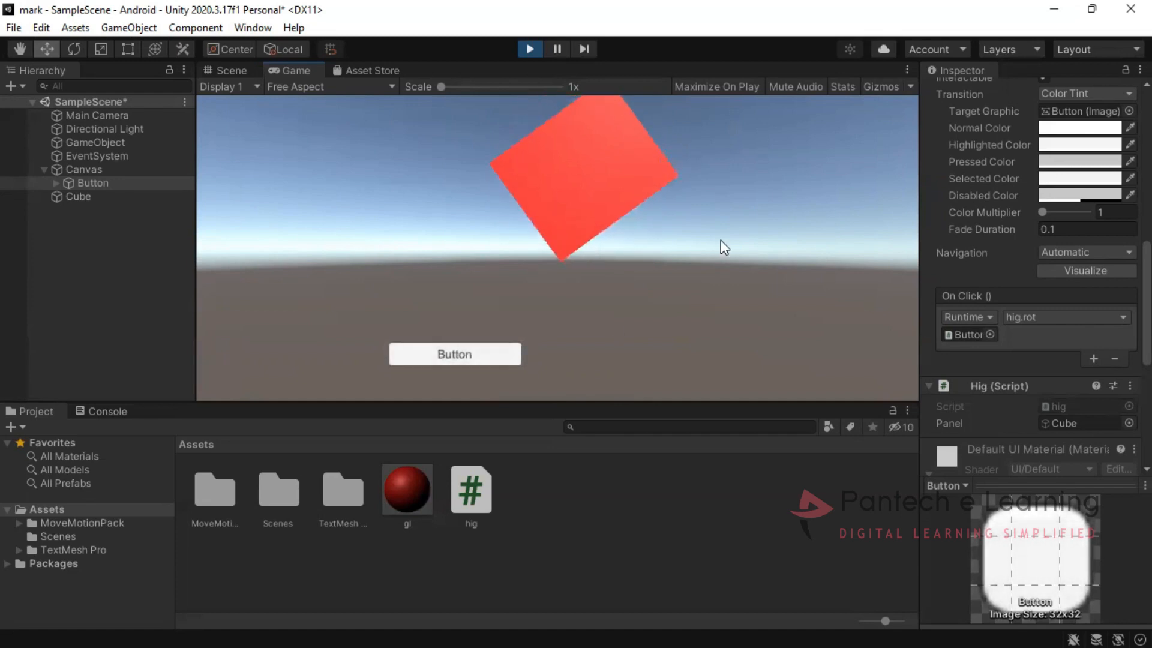
click(529, 49)
Save hig.cs again in Visual Studio, return to Unity and play the scene
key(super+Tab)
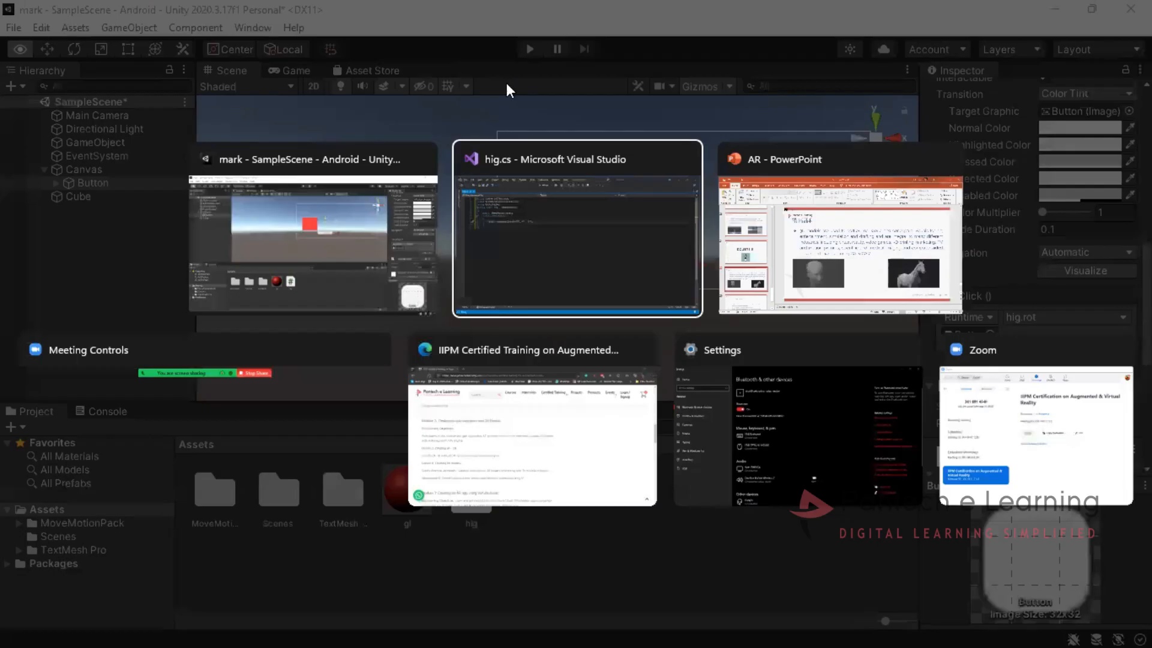
key(ctrl+s)
key(alt+Tab)
click(533, 49)
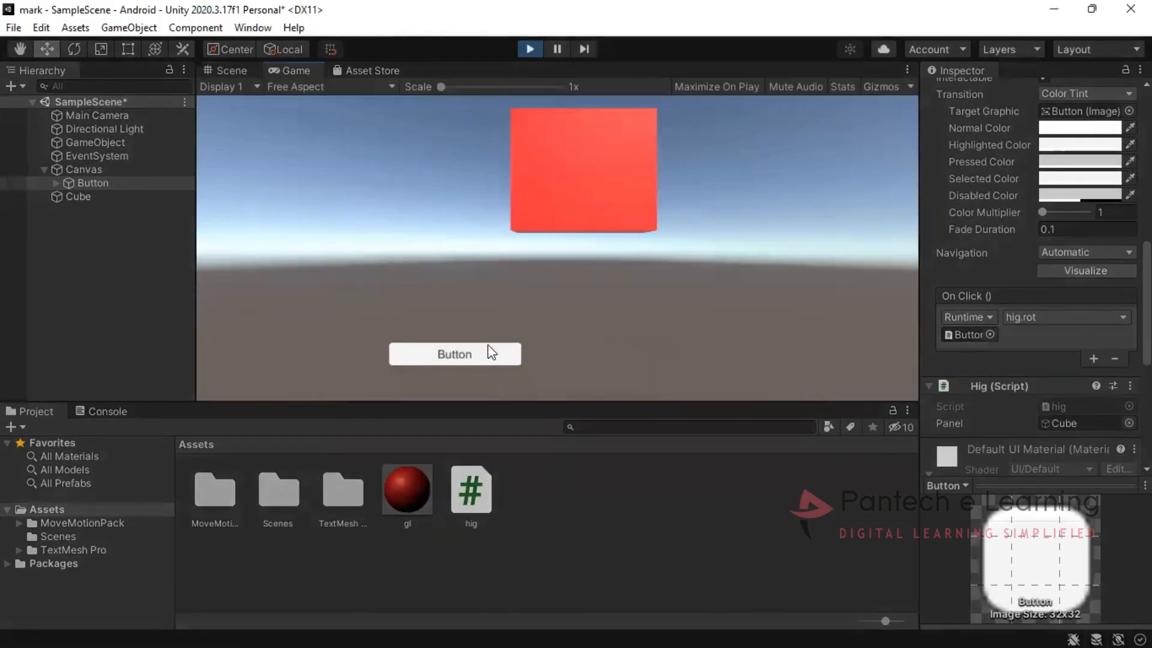
Trigger the in-game button repeatedly to check that the red cube rotates, and stop playback
click(486, 354)
click(485, 356)
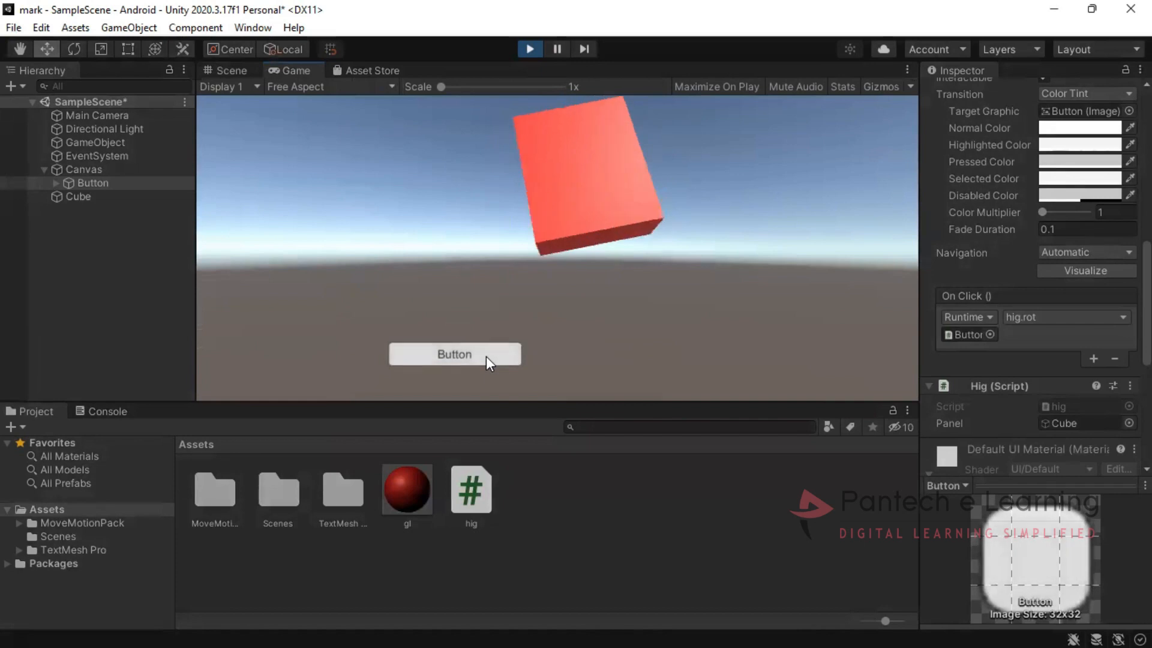
click(486, 357)
click(486, 357)
click(486, 357)
click(488, 349)
click(487, 349)
click(490, 350)
click(490, 350)
click(490, 350)
click(491, 353)
click(491, 351)
click(491, 351)
click(490, 351)
click(491, 350)
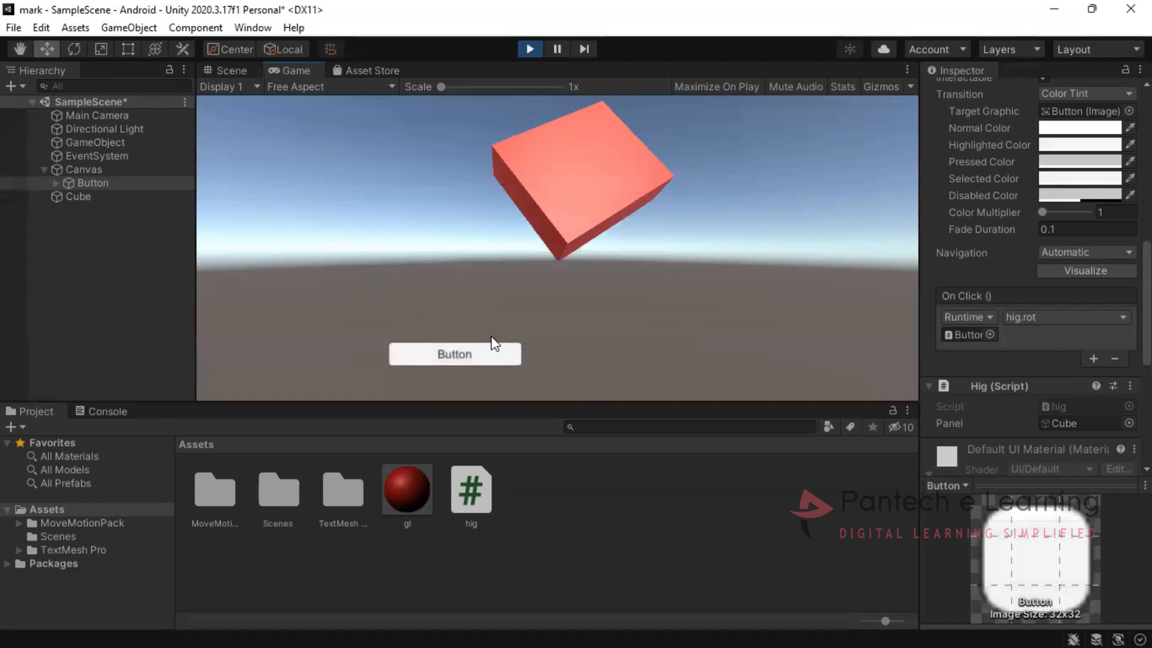
click(487, 347)
click(488, 347)
click(486, 348)
click(484, 351)
click(489, 359)
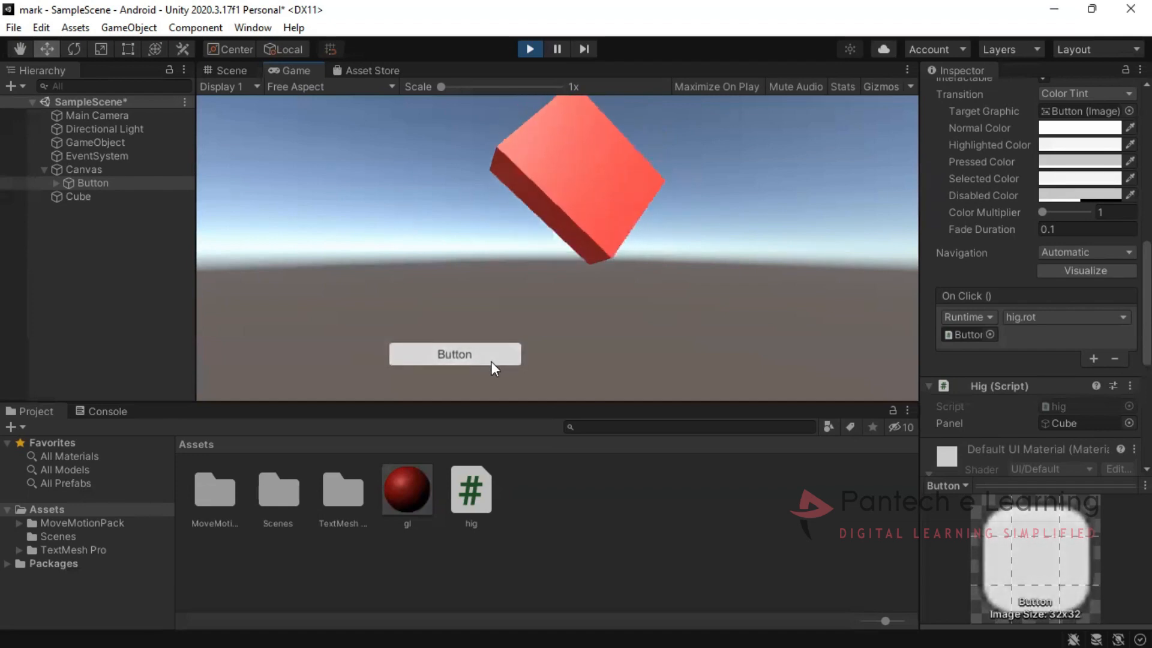
click(491, 361)
click(490, 362)
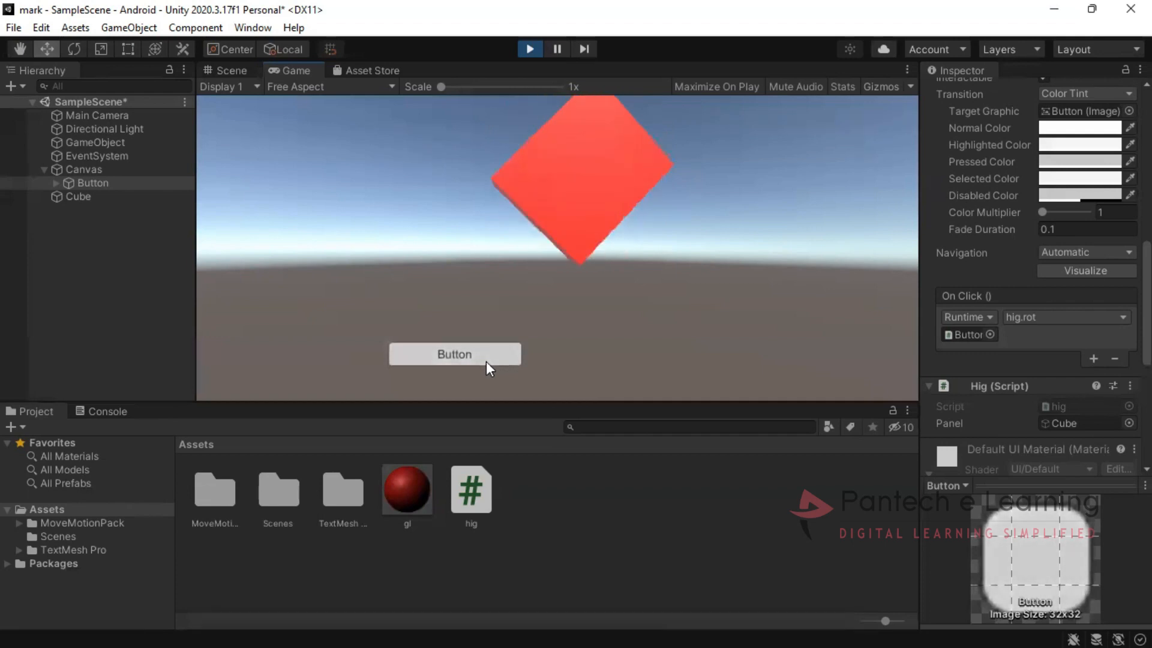
click(485, 361)
click(486, 361)
click(483, 361)
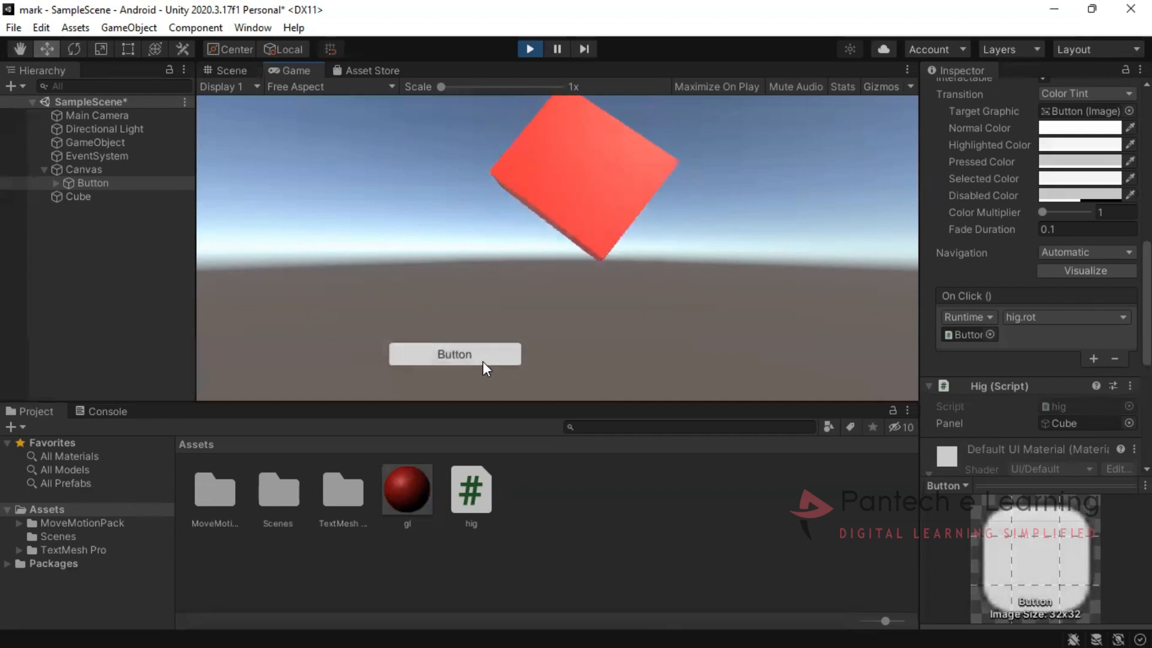
click(482, 362)
click(482, 361)
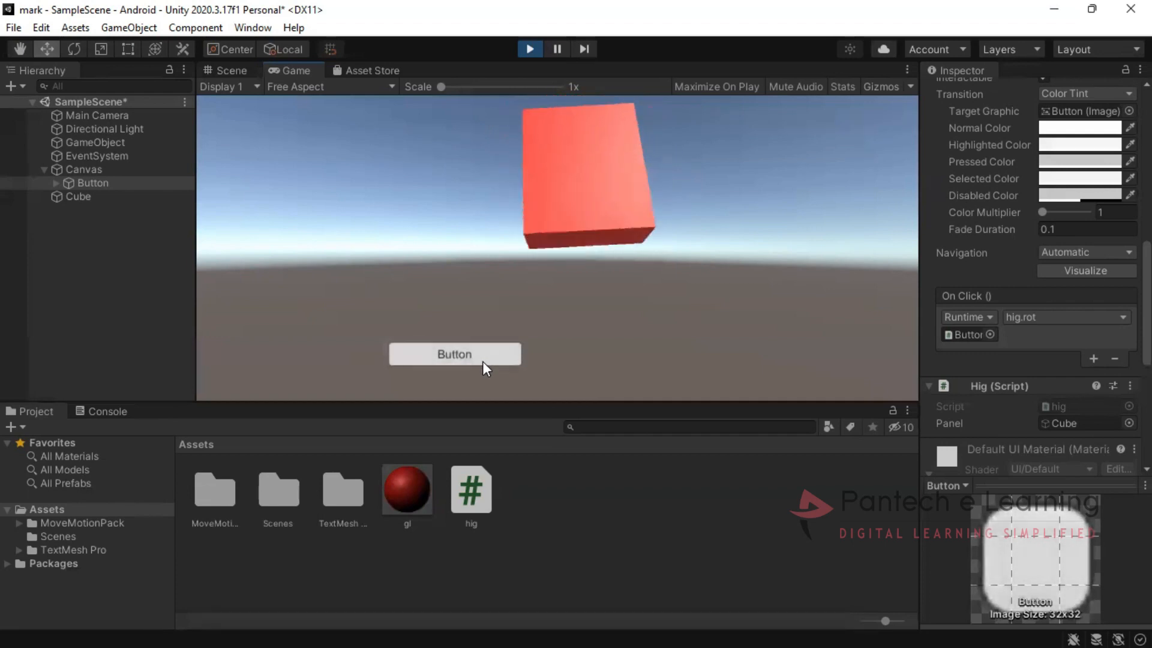
click(483, 361)
click(482, 361)
click(482, 361)
click(483, 361)
click(482, 361)
click(483, 361)
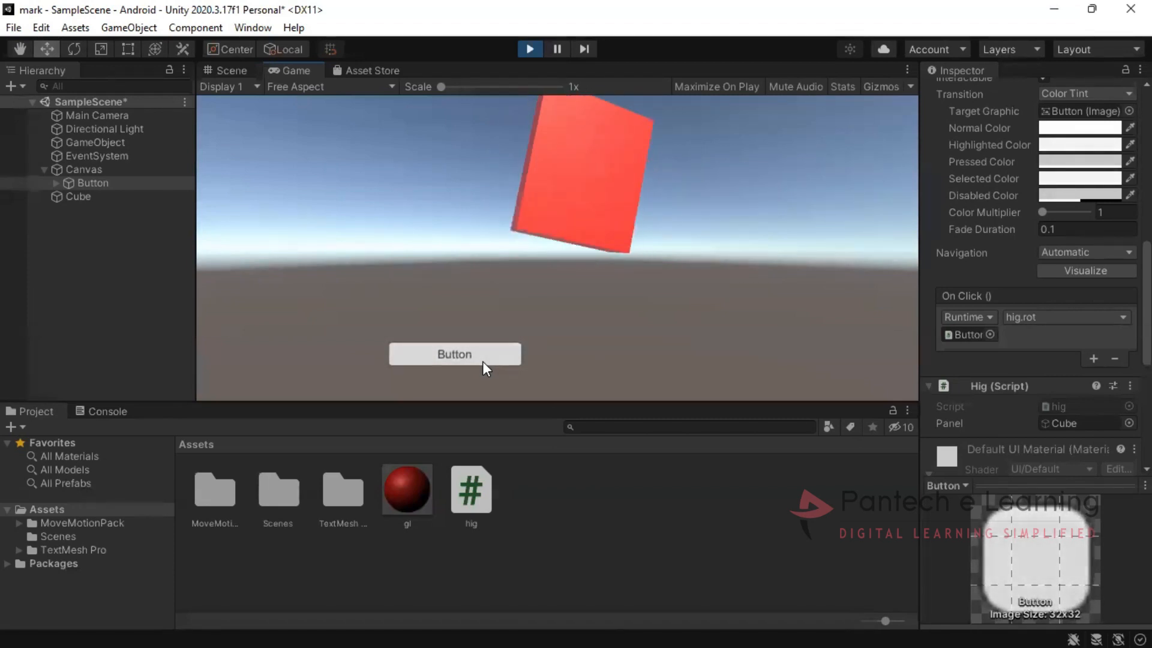
click(533, 49)
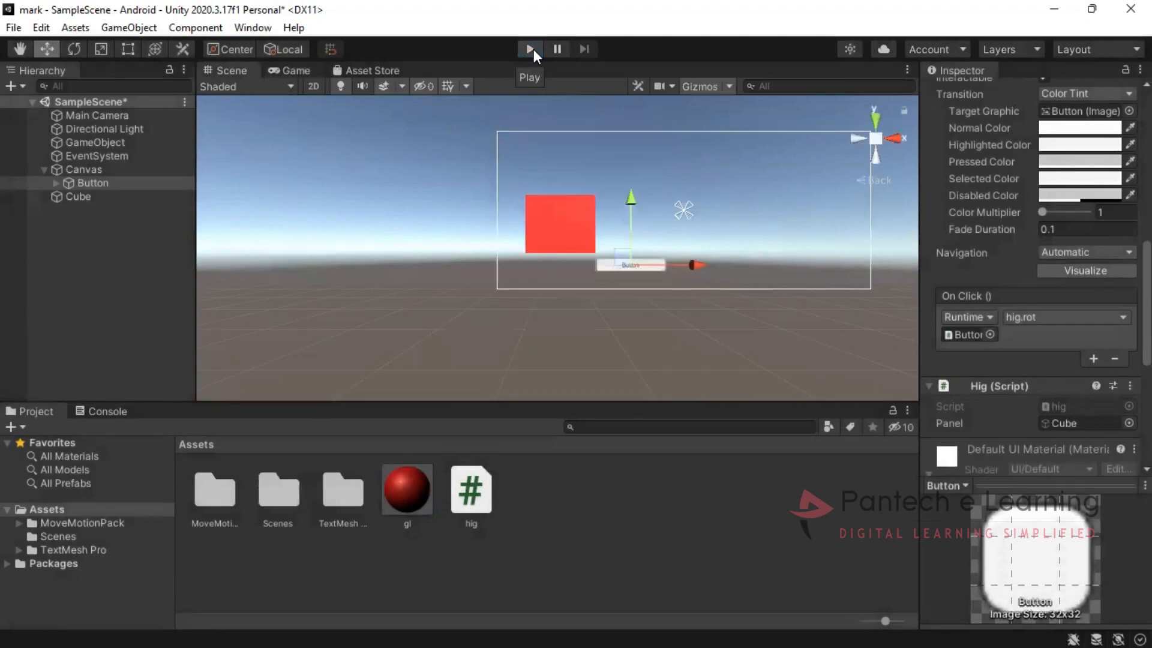
Delete the GameObject, EventSystem, Canvas with its Button, and Cube from SampleScene
click(156, 143)
ctrl+click(153, 156)
ctrl+click(150, 165)
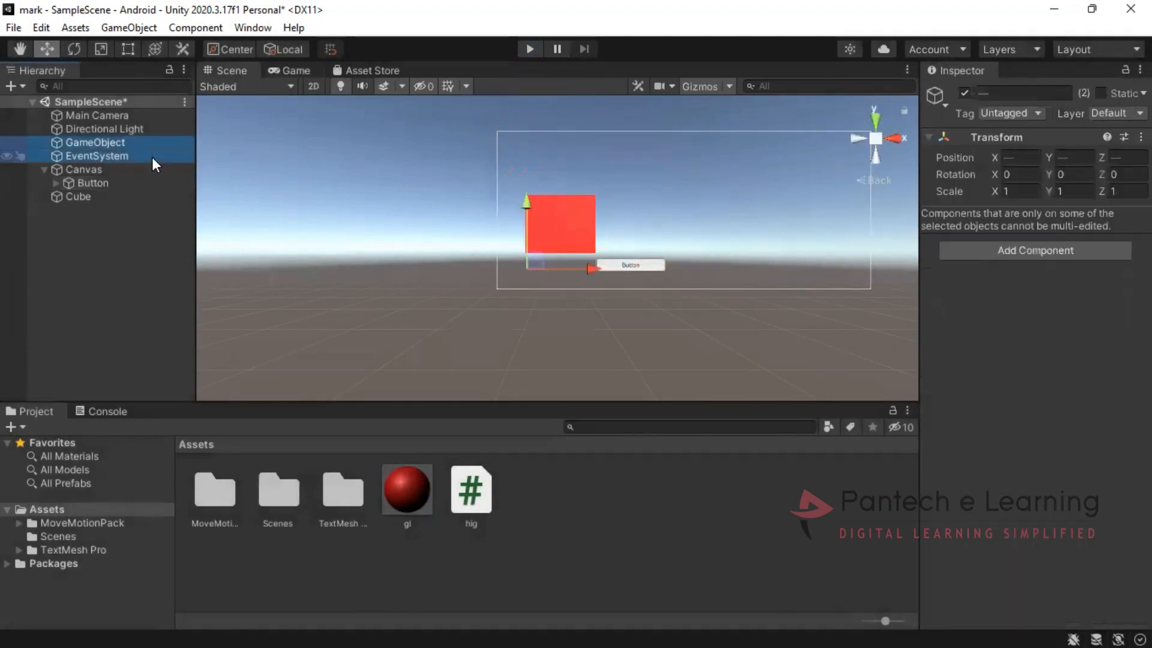
ctrl+click(146, 180)
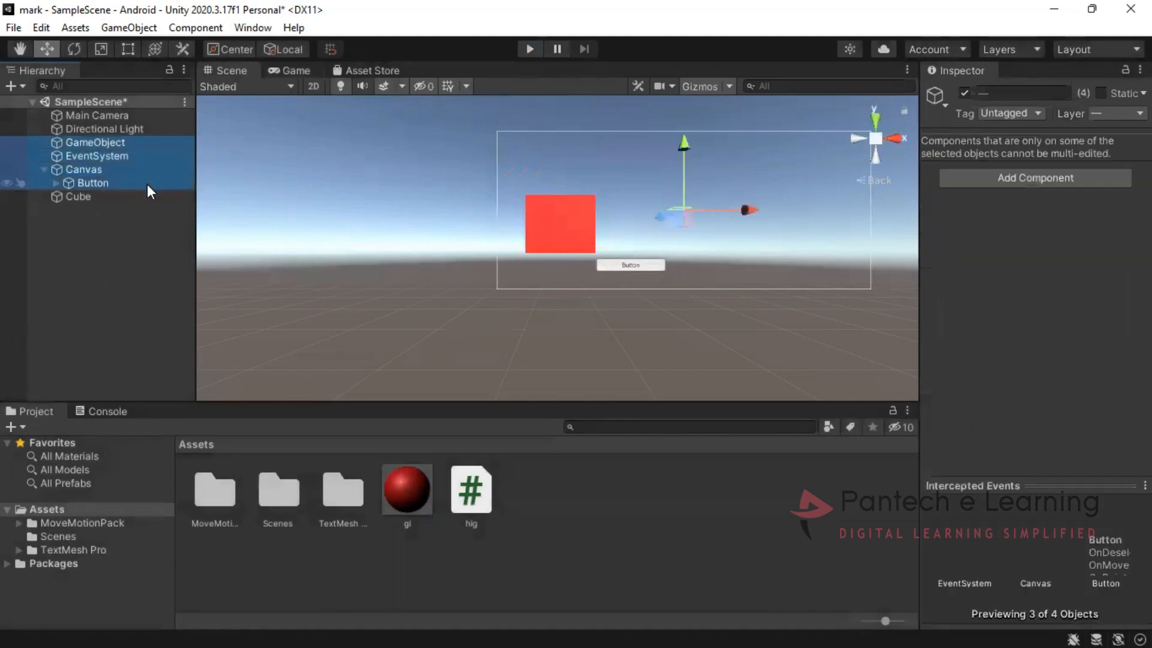
ctrl+click(146, 196)
key(Delete)
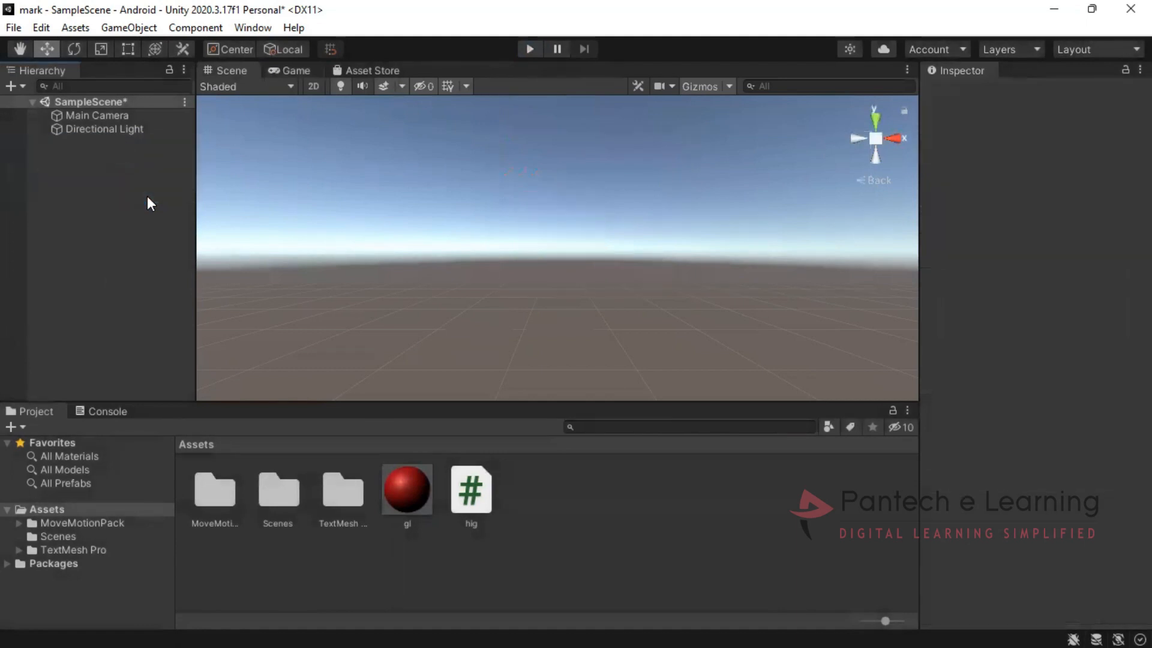
Add a 3D Plane object to the emptied scene and frame it in the Scene view with the Move tool active
click(129, 116)
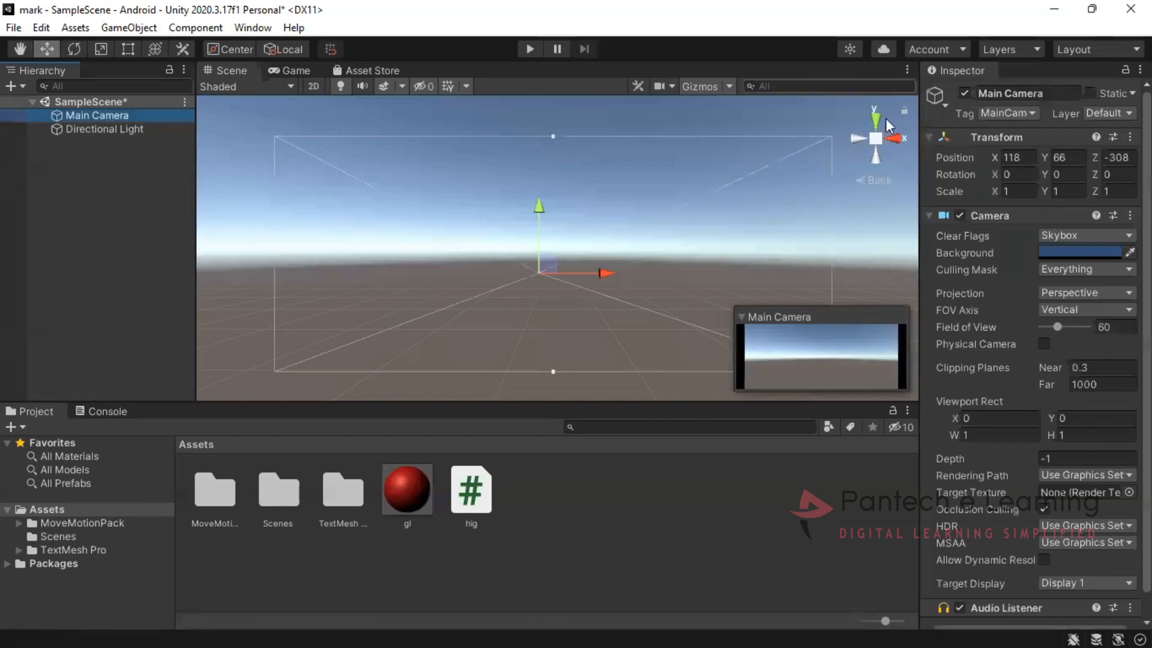
click(897, 143)
click(894, 141)
click(118, 183)
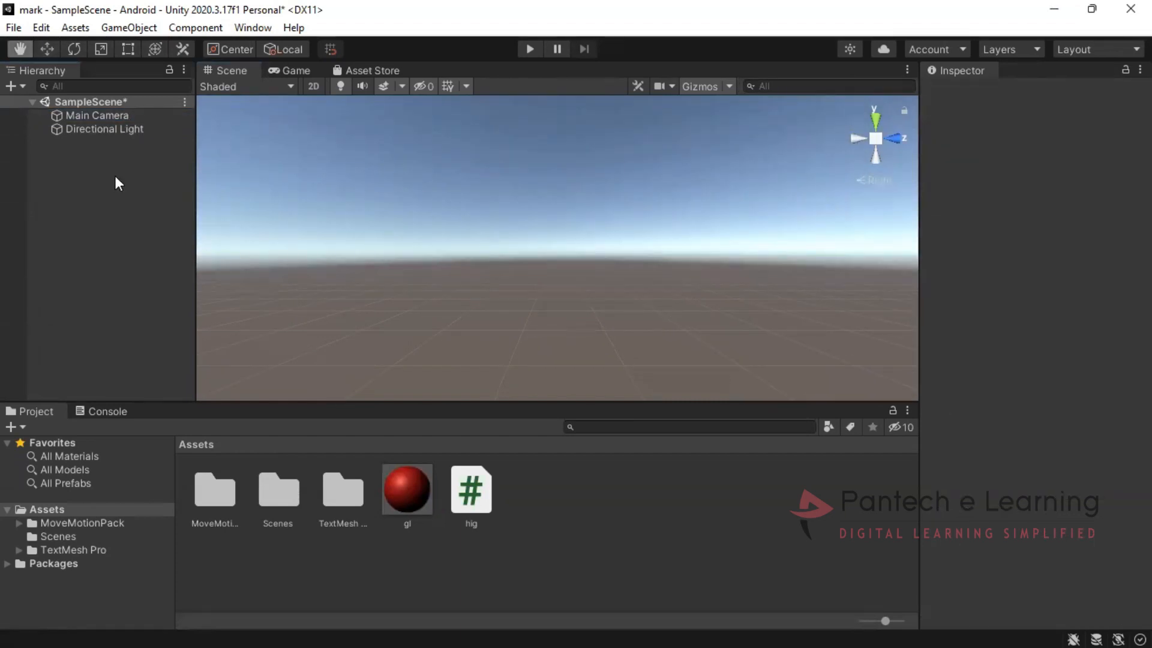
right_click(99, 238)
mouse_move(206, 548)
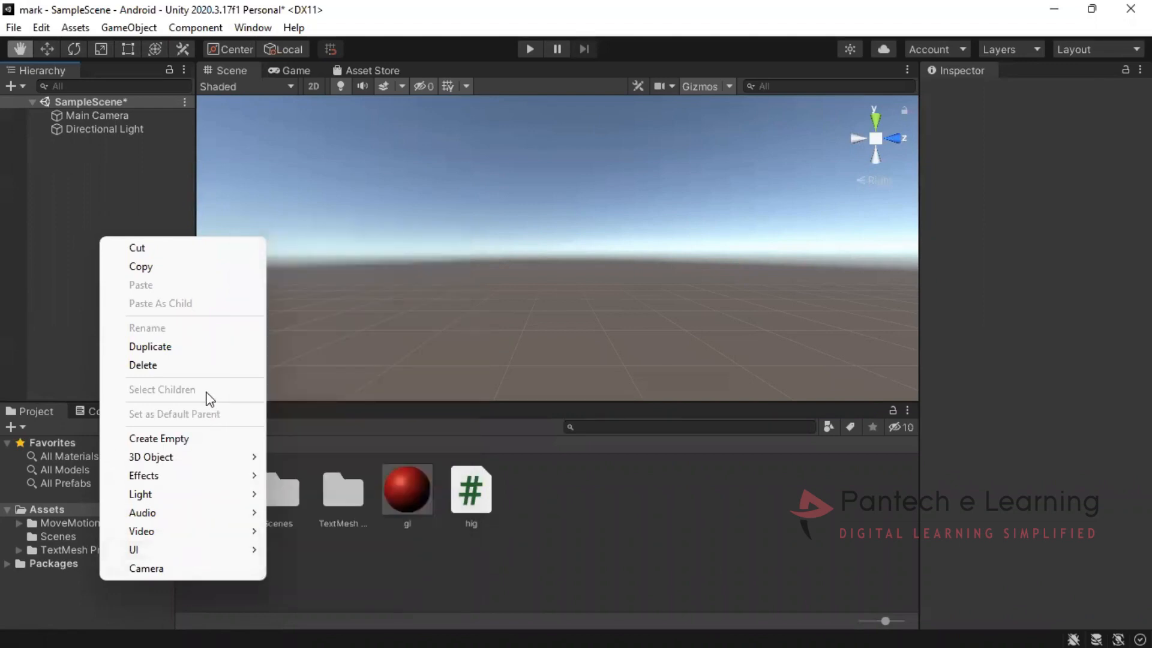
mouse_move(194, 452)
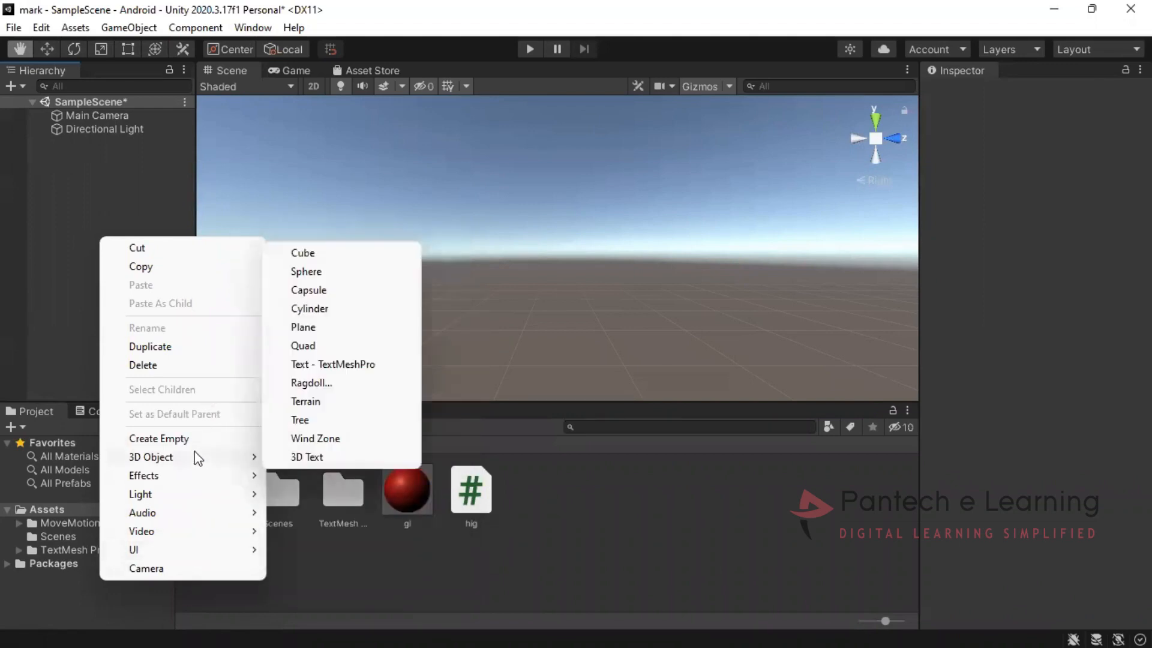
click(324, 329)
click(110, 172)
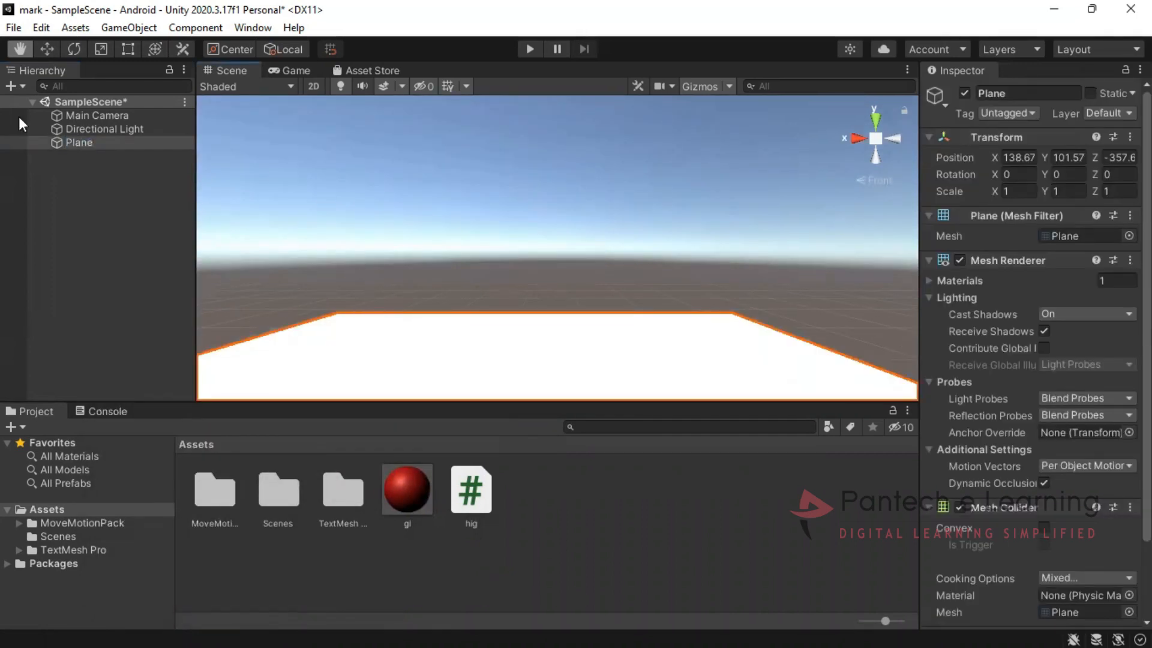
double_click(83, 140)
key(w)
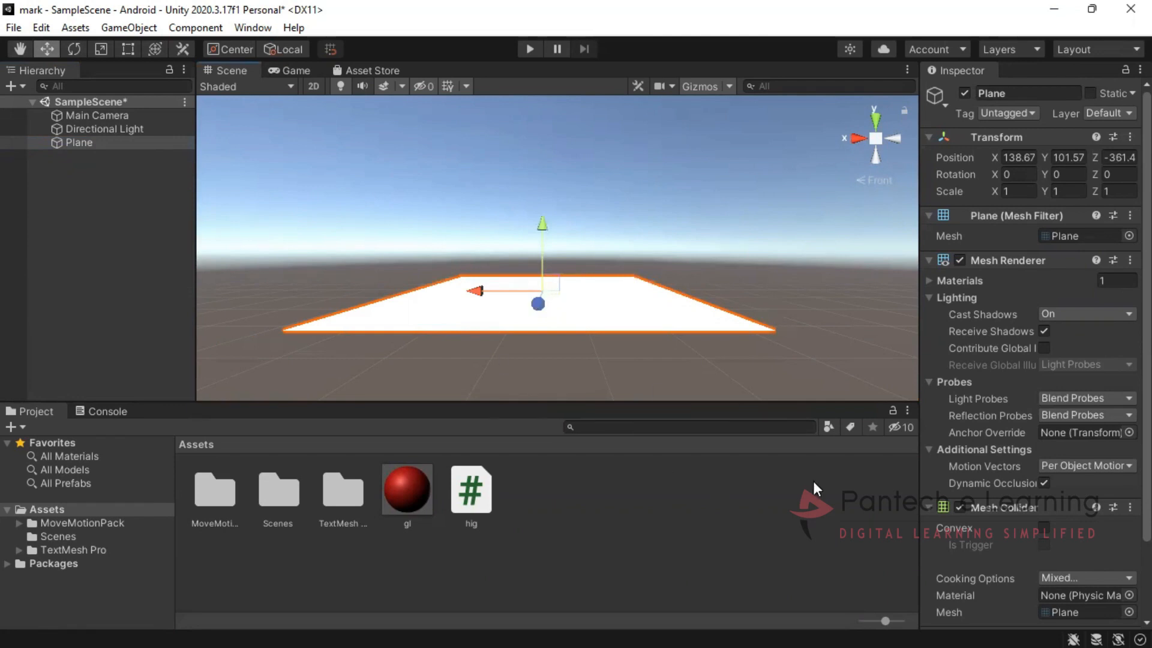
Create a material named gr with the green albedo colour 12F33C and apply it to the plane
click(408, 486)
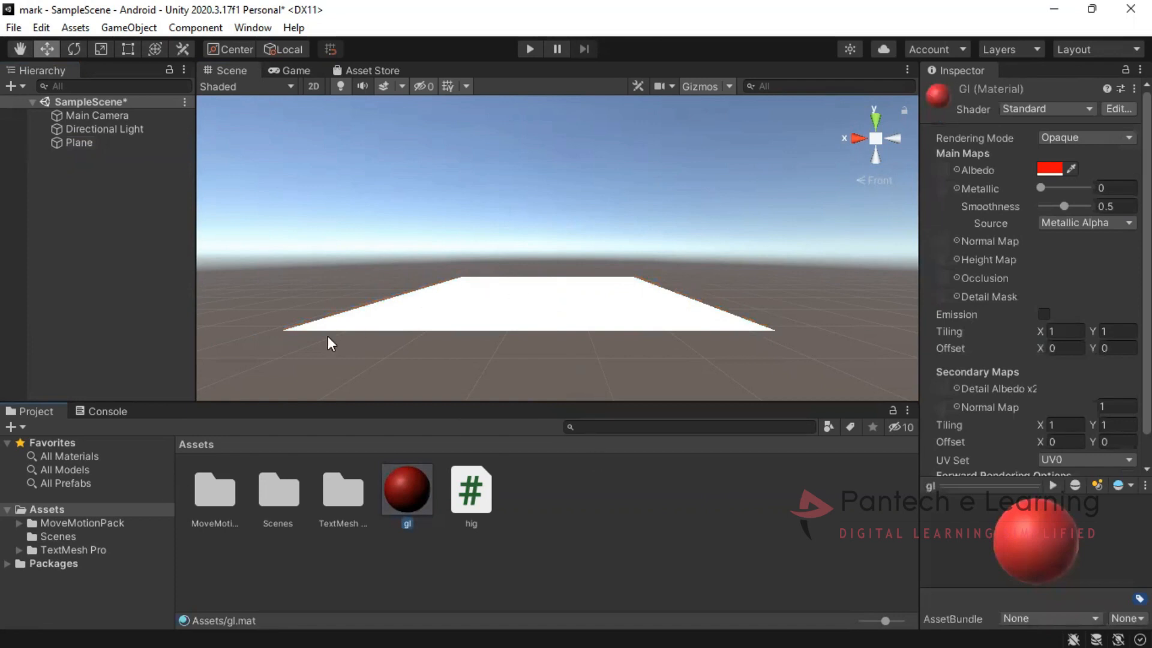
click(520, 553)
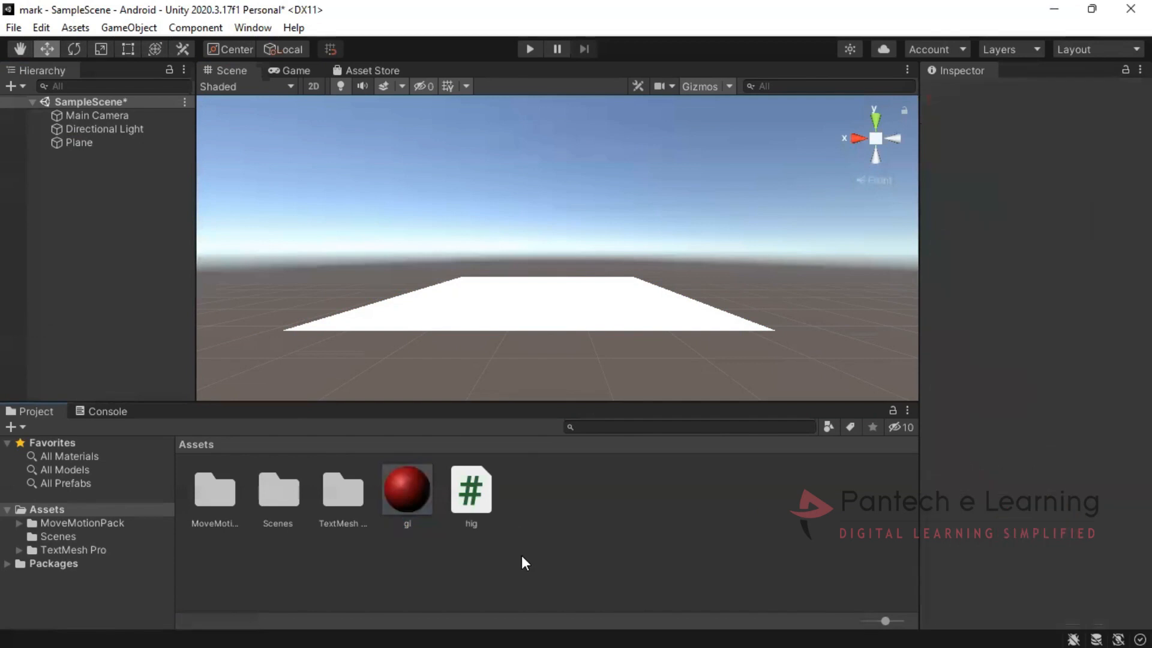
right_click(521, 555)
mouse_move(566, 113)
click(848, 337)
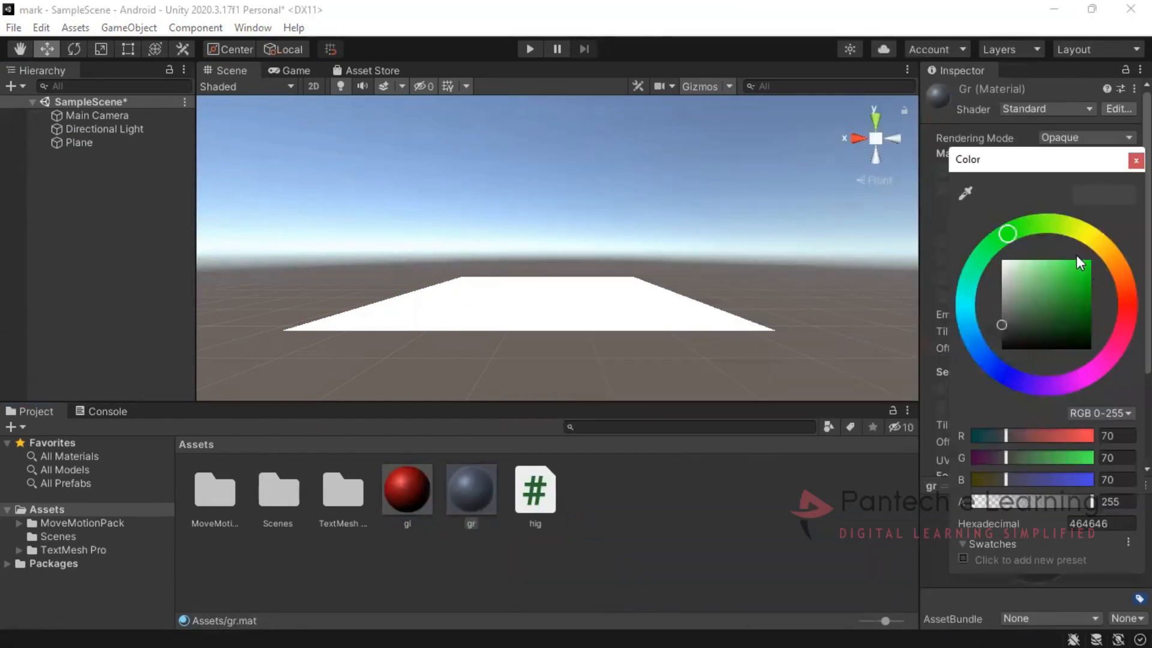
click(1085, 264)
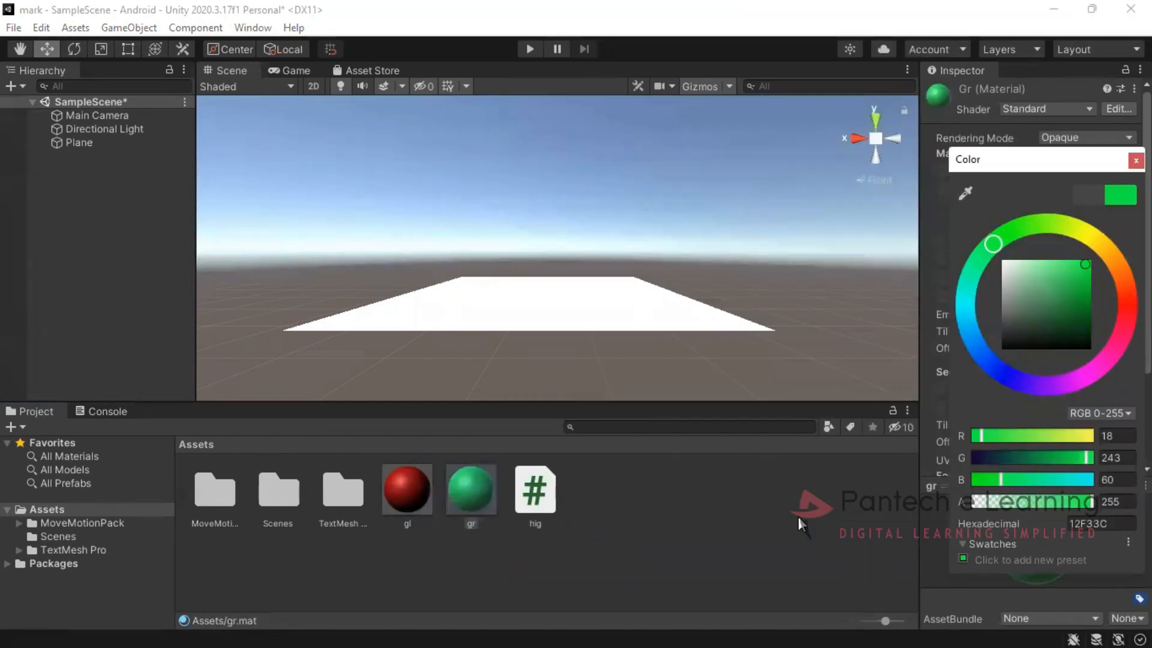
click(613, 511)
drag(471, 489, 491, 307)
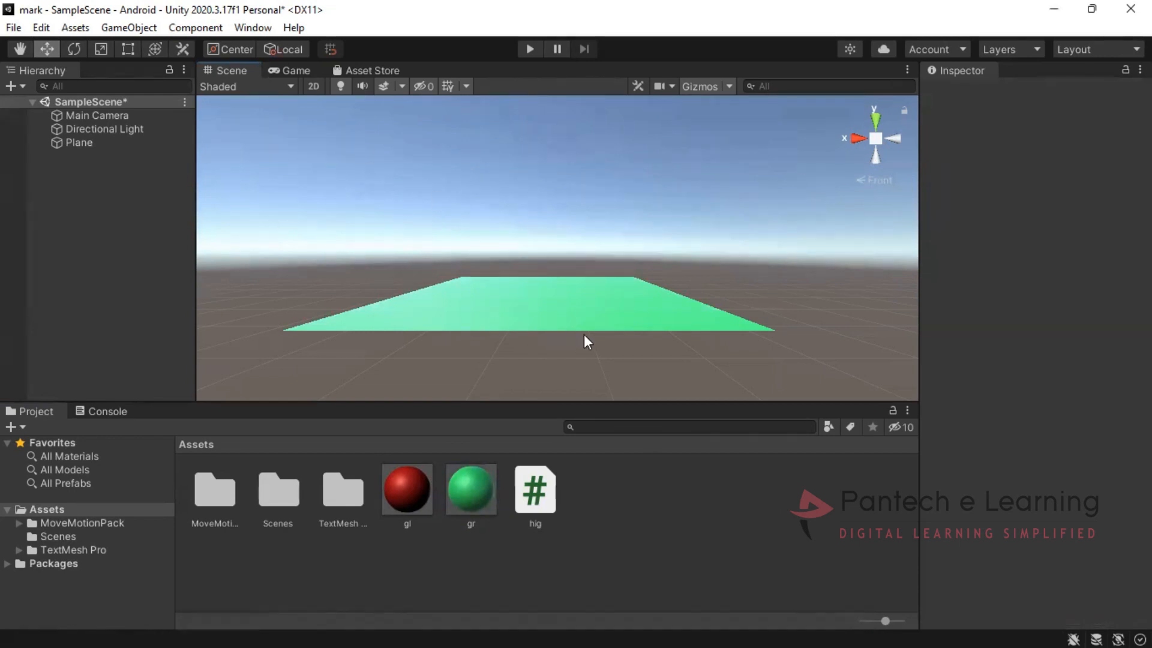
Create a 3D Tree object and place an instance of the Tree asset on the green plane
click(131, 27)
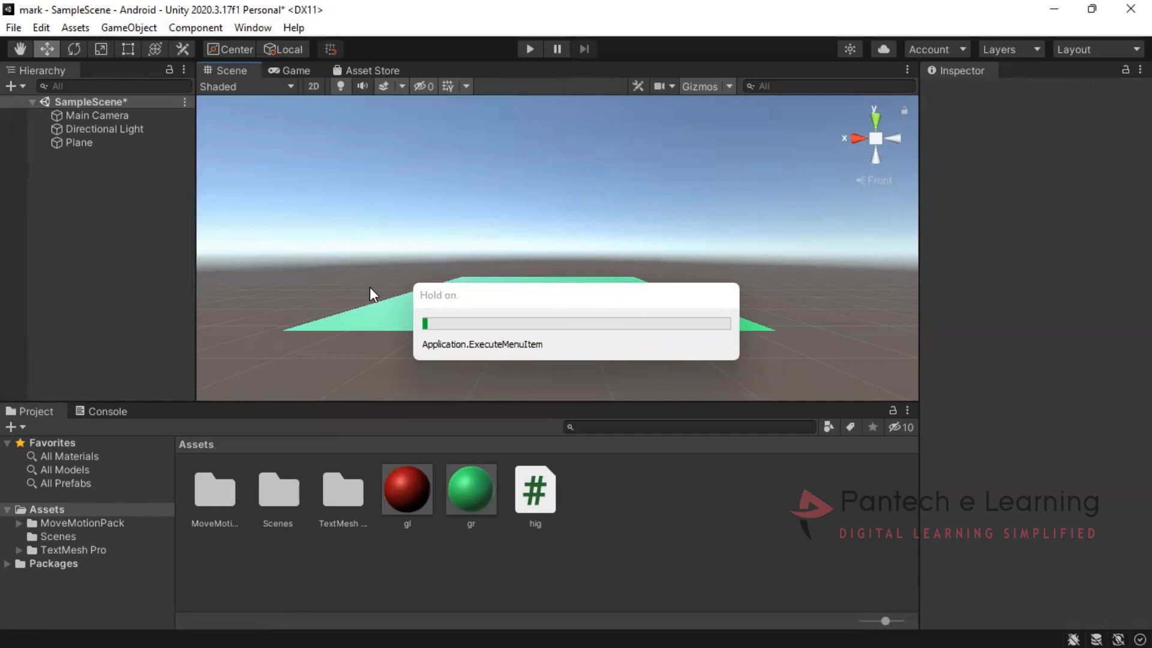
click(691, 489)
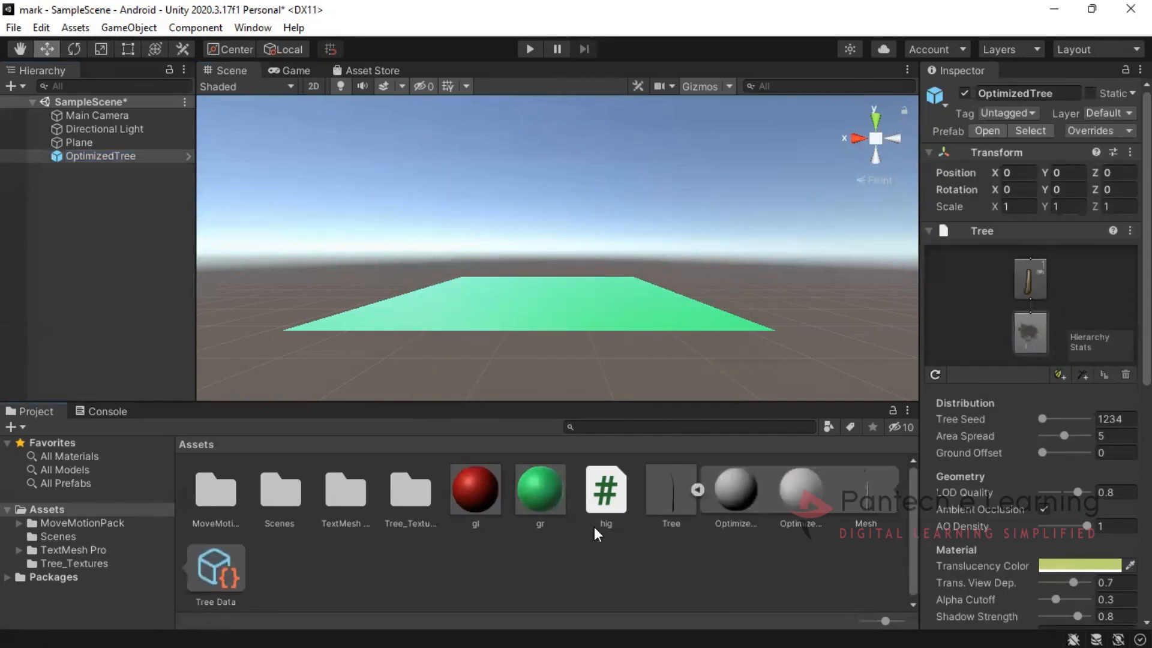
drag(688, 490, 556, 305)
scroll(600, 248, down, 5)
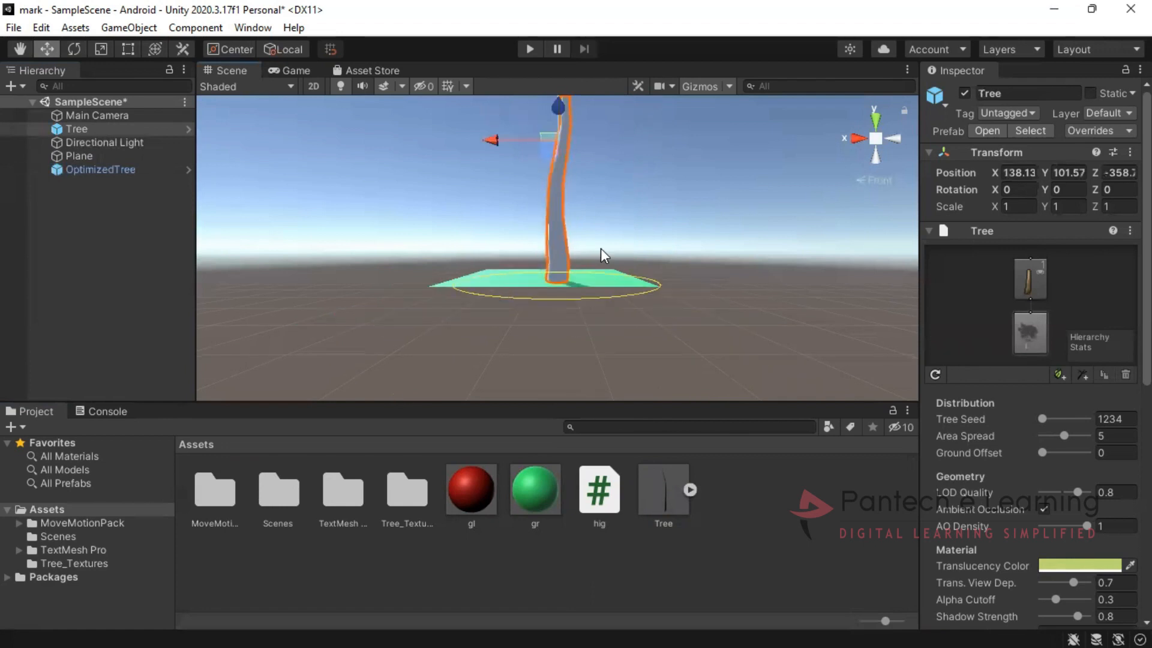
Scale the placed tree to X 1.09 and Y 0.25, and shift it slightly sideways on the plane
scroll(600, 248, down, 1)
drag(995, 206, 997, 205)
drag(1042, 206, 1027, 216)
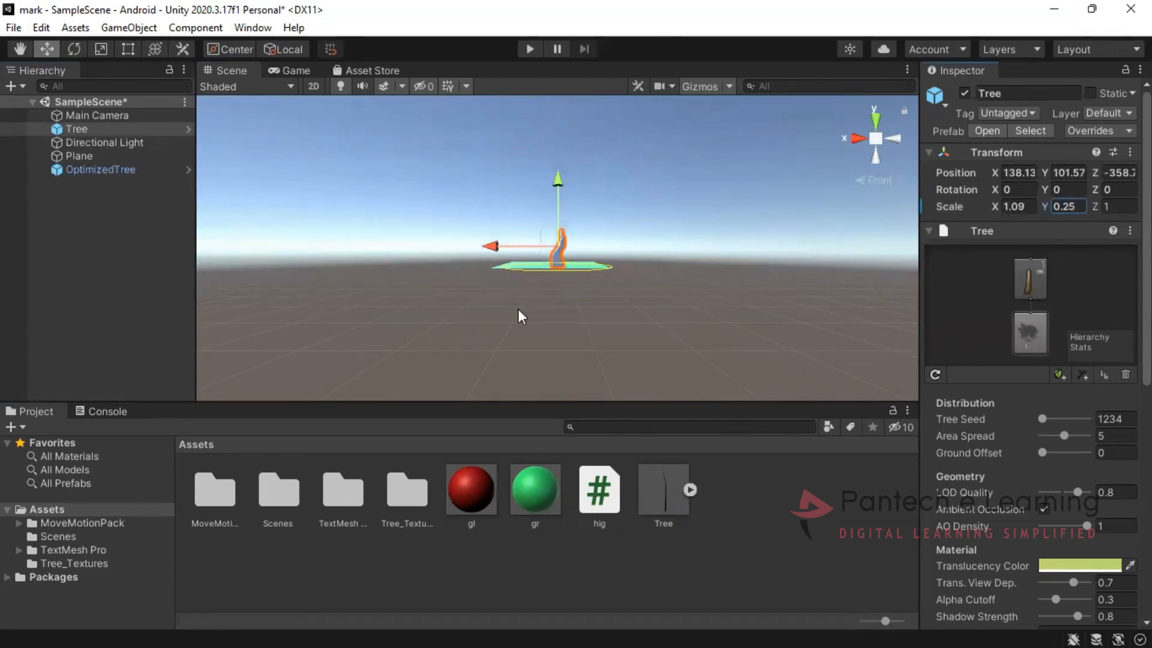
scroll(426, 357, up, 6)
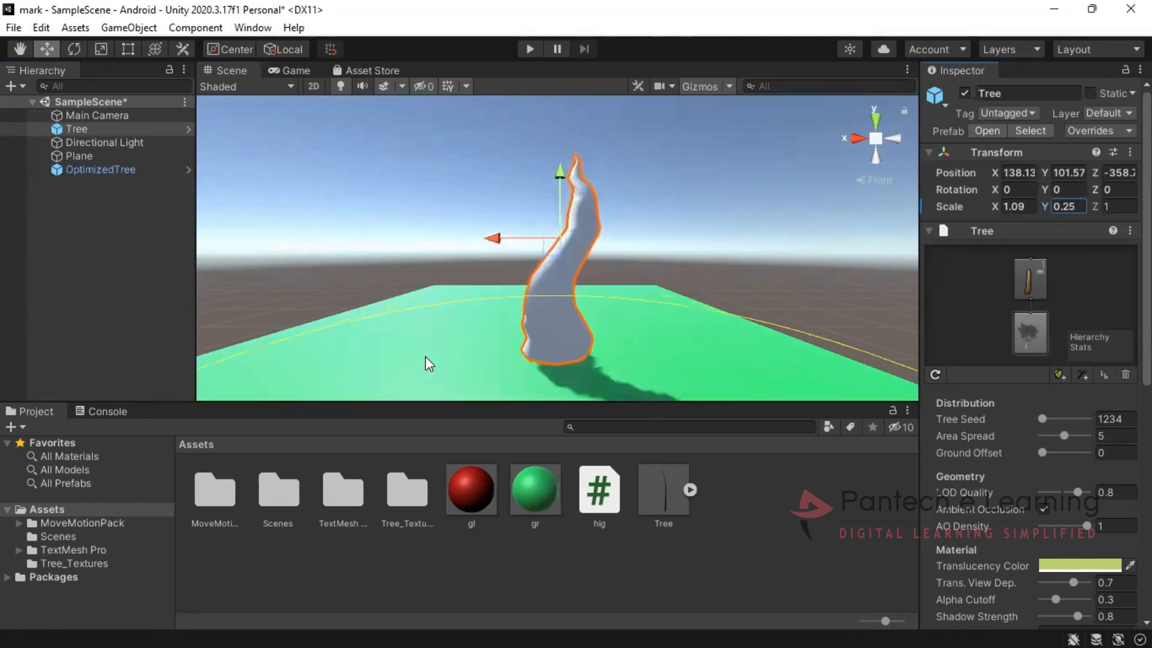
drag(555, 239, 577, 240)
click(436, 318)
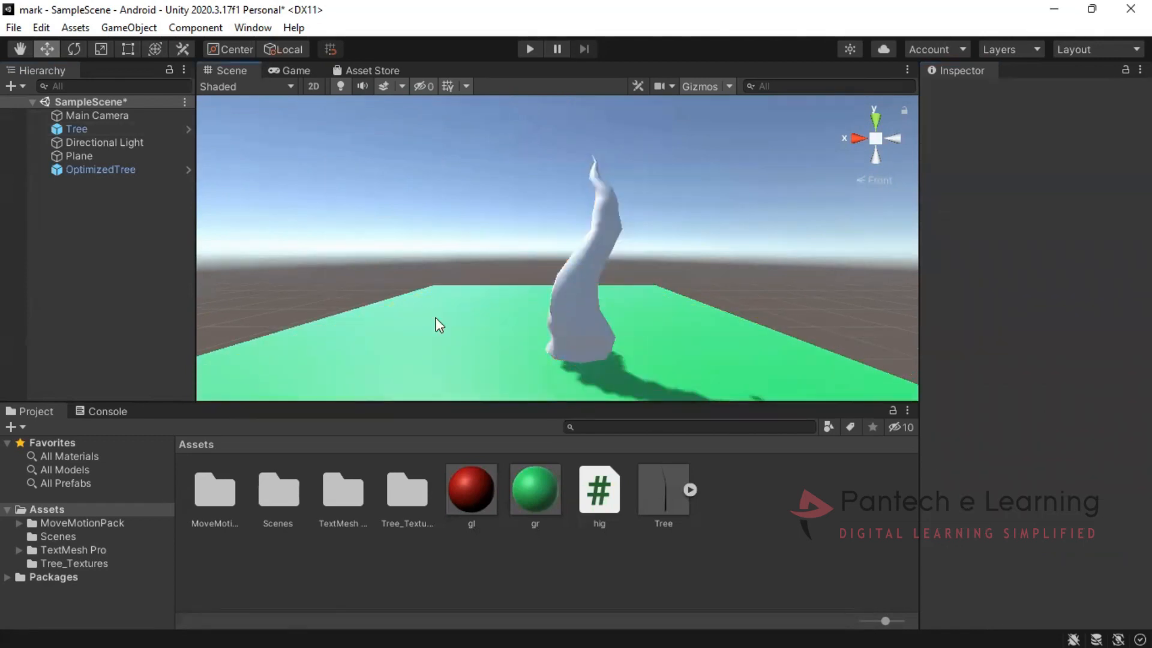
Create a new material with a dark reddish-brown albedo colour and apply it to the tree trunk
right_click(588, 581)
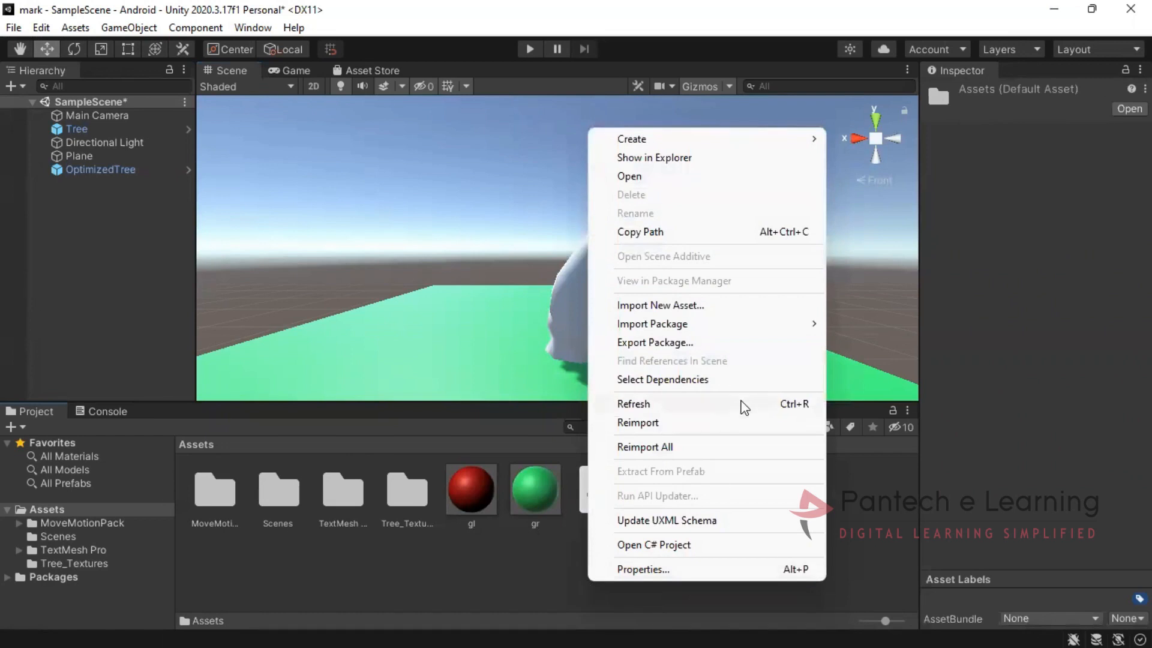
mouse_move(792, 138)
click(869, 339)
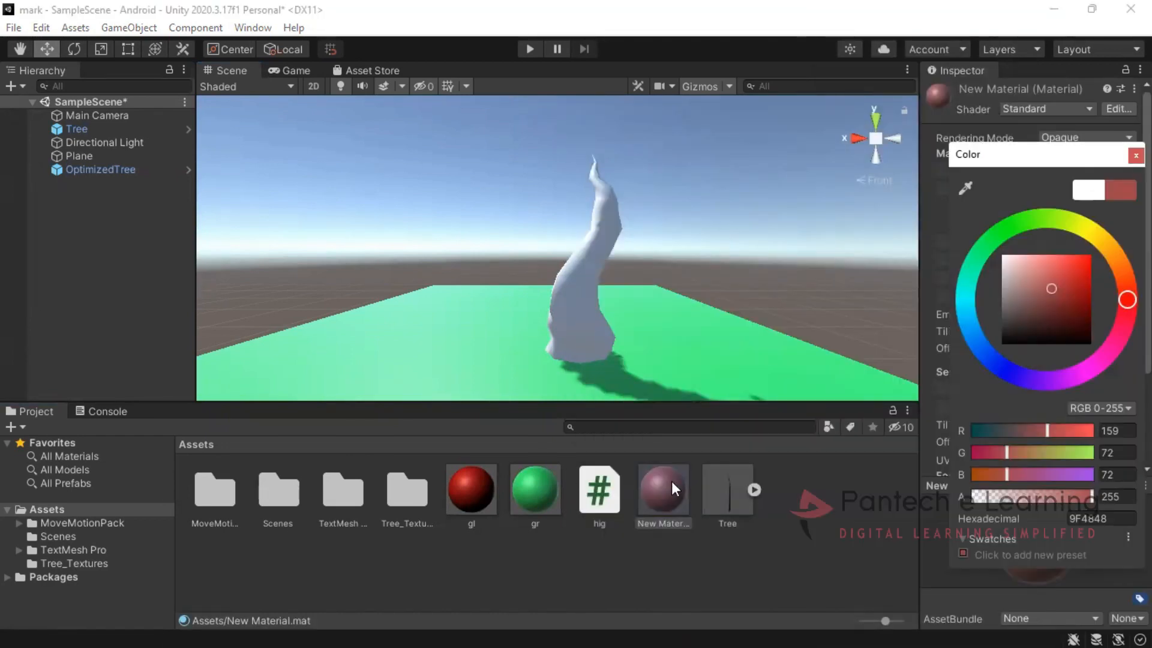
drag(1051, 299, 1062, 311)
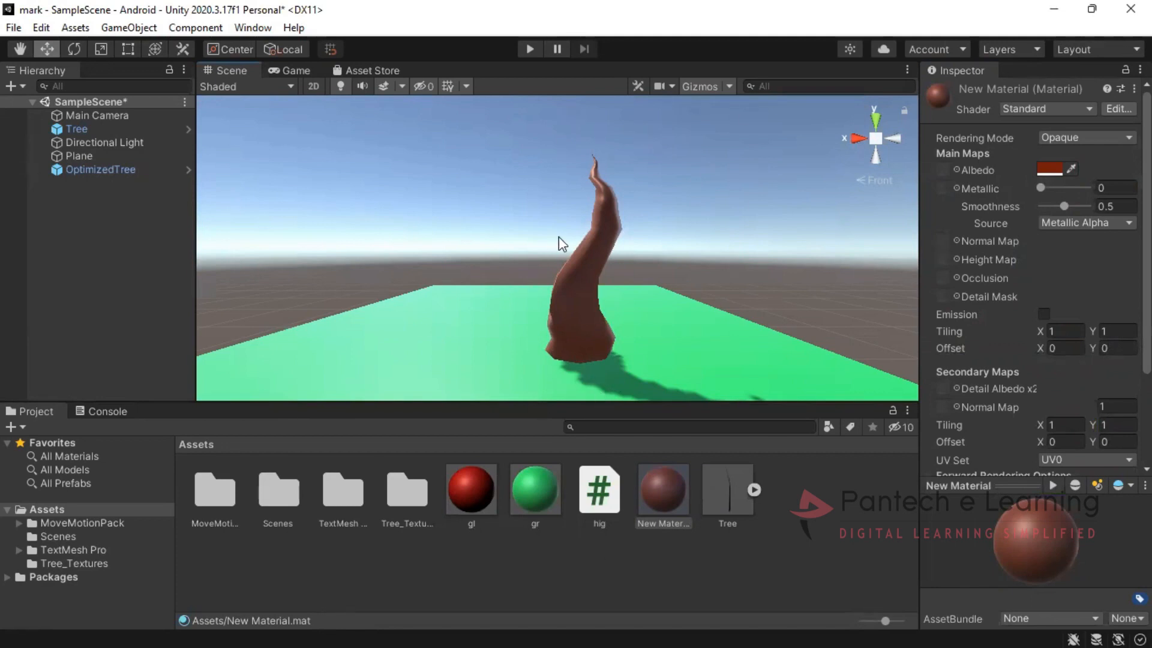
click(442, 289)
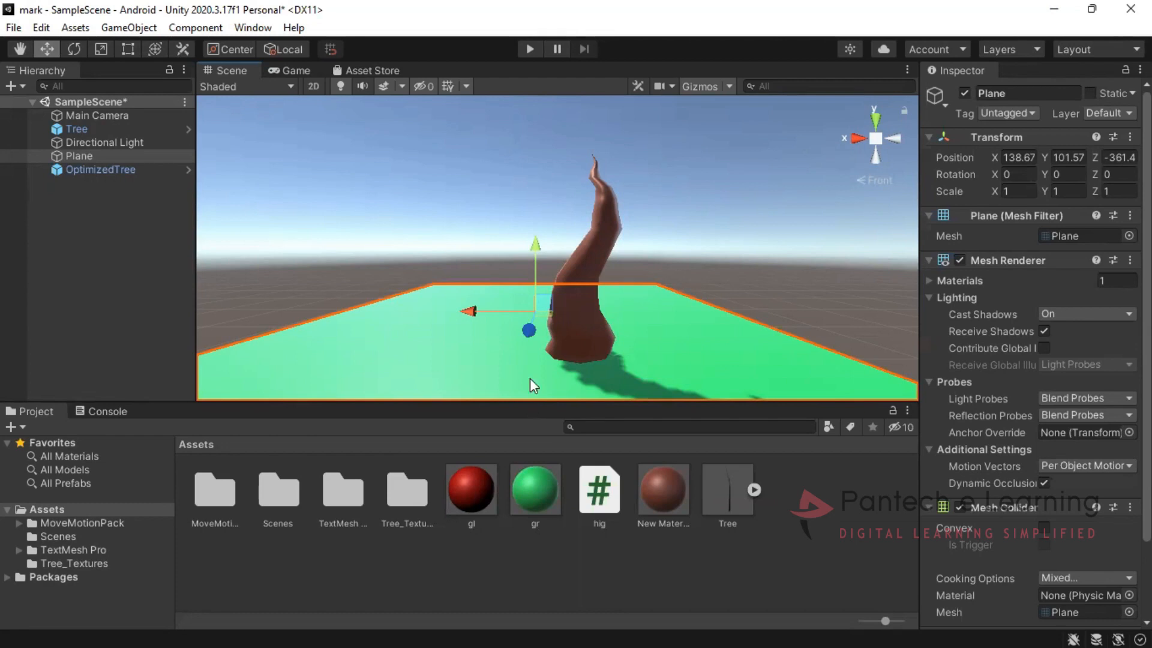
click(466, 241)
Open the Package Manager and show the details of the Butterfly (Animated) package
click(246, 33)
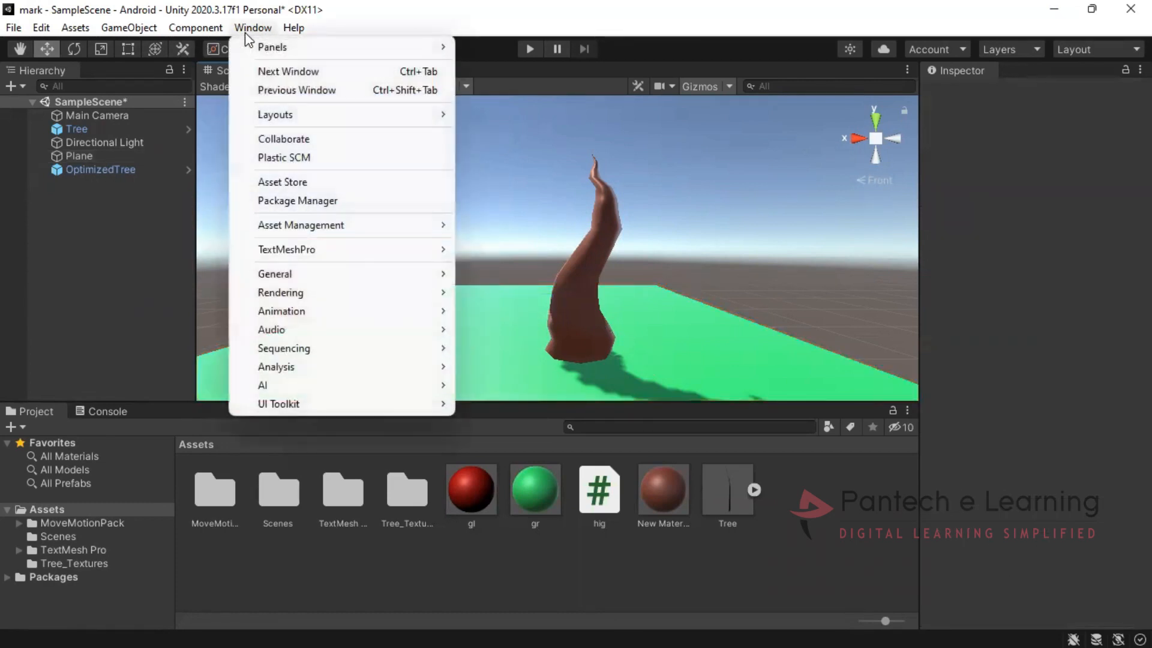
click(294, 200)
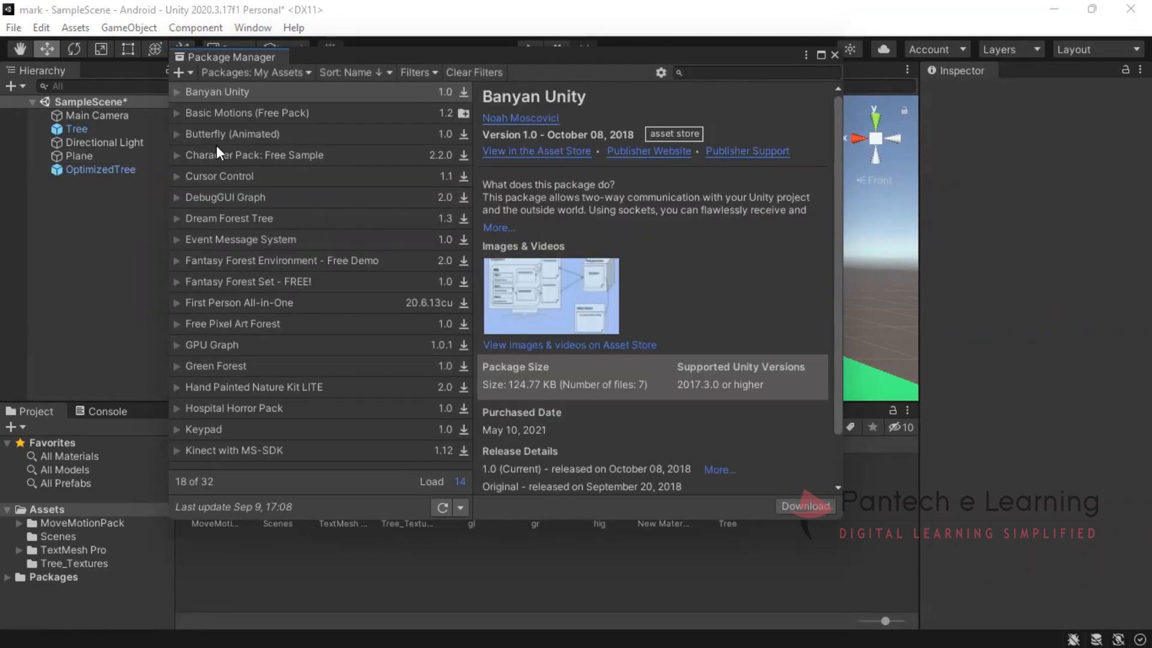
click(219, 135)
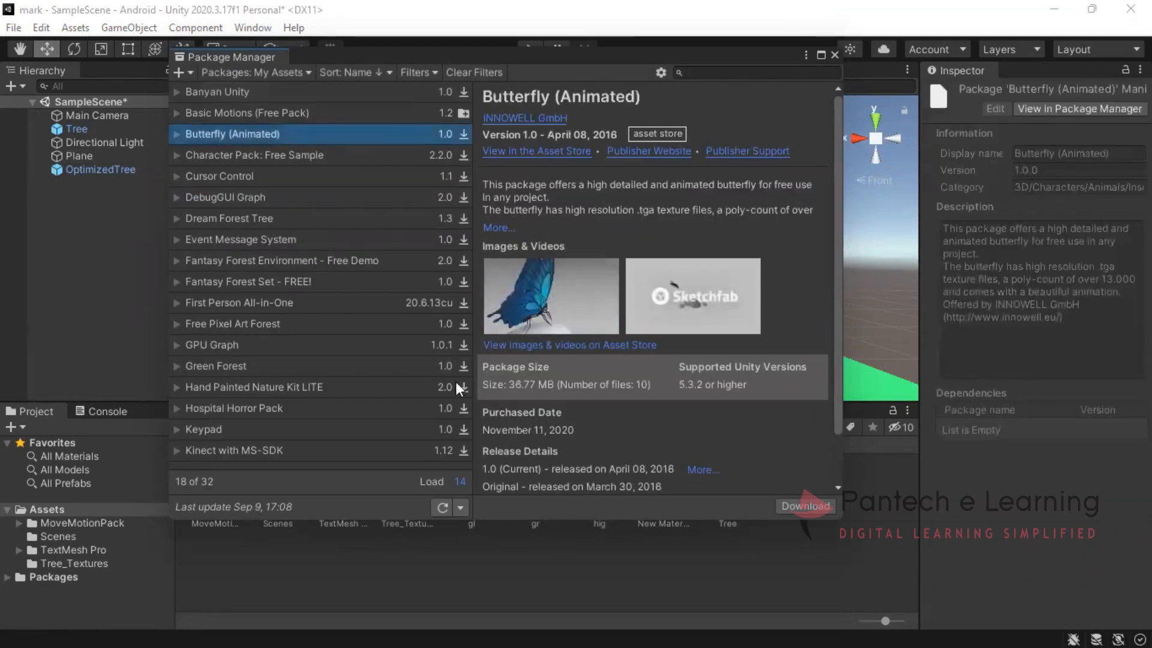
Download the Butterfly (Animated) package, import all its assets into the project and close the Package Manager
click(798, 505)
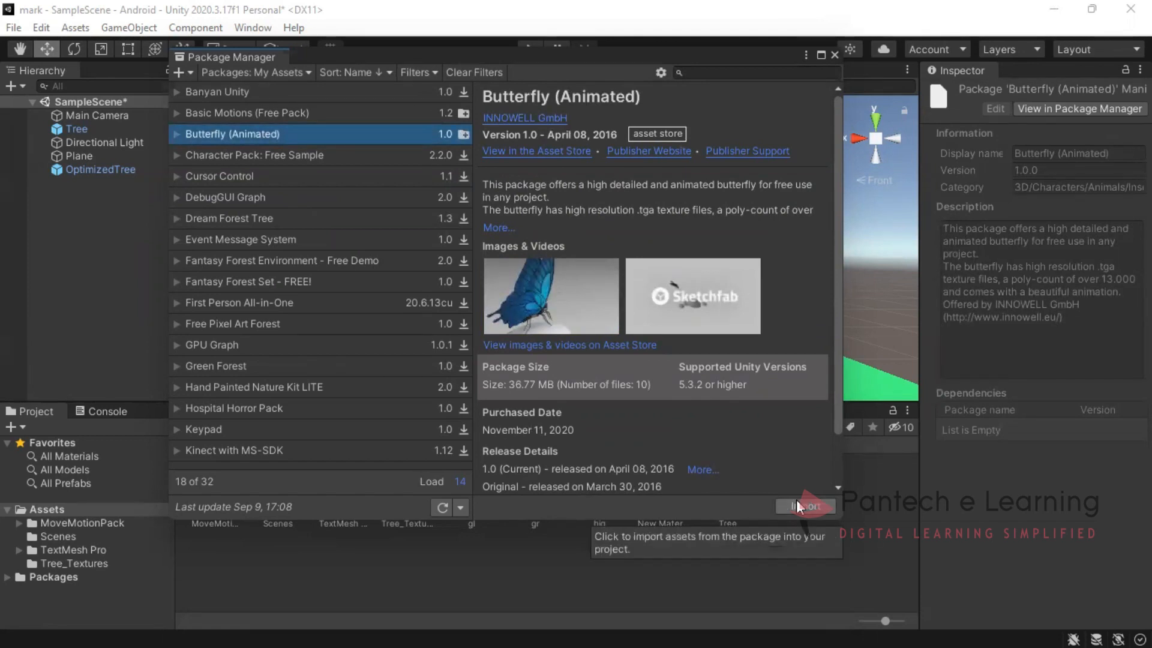
click(797, 506)
click(577, 610)
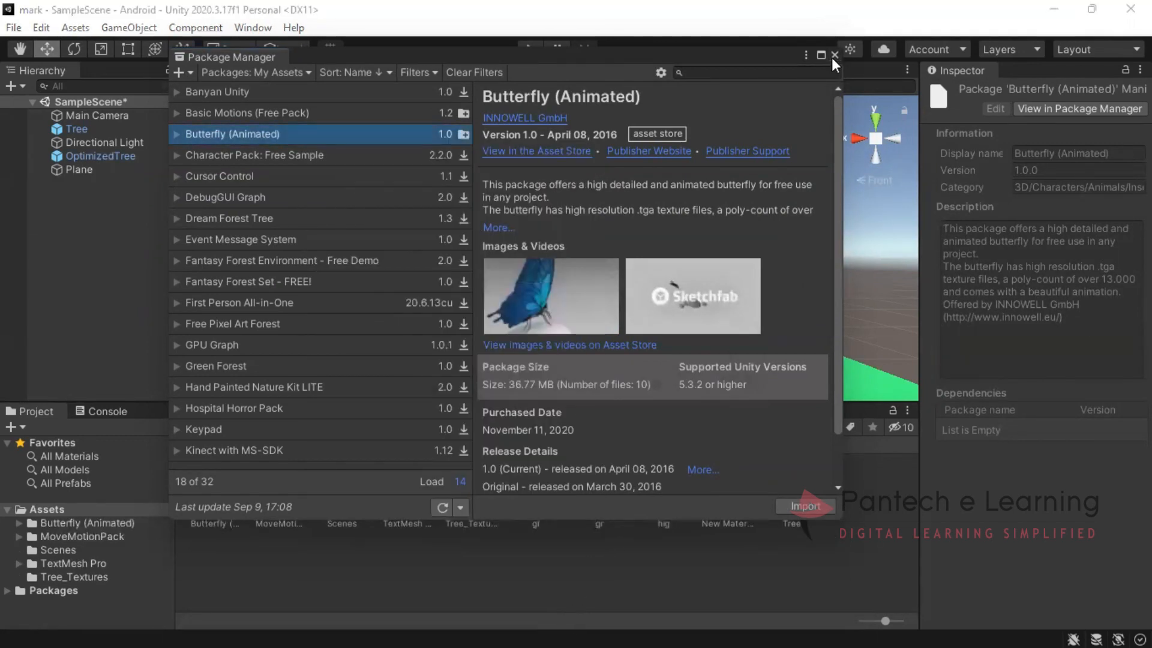
click(834, 55)
Place the Butterfly prefab above the green plane and scale it to X 0.17, Y 0.28 and Z 0.19
drag(215, 489, 540, 231)
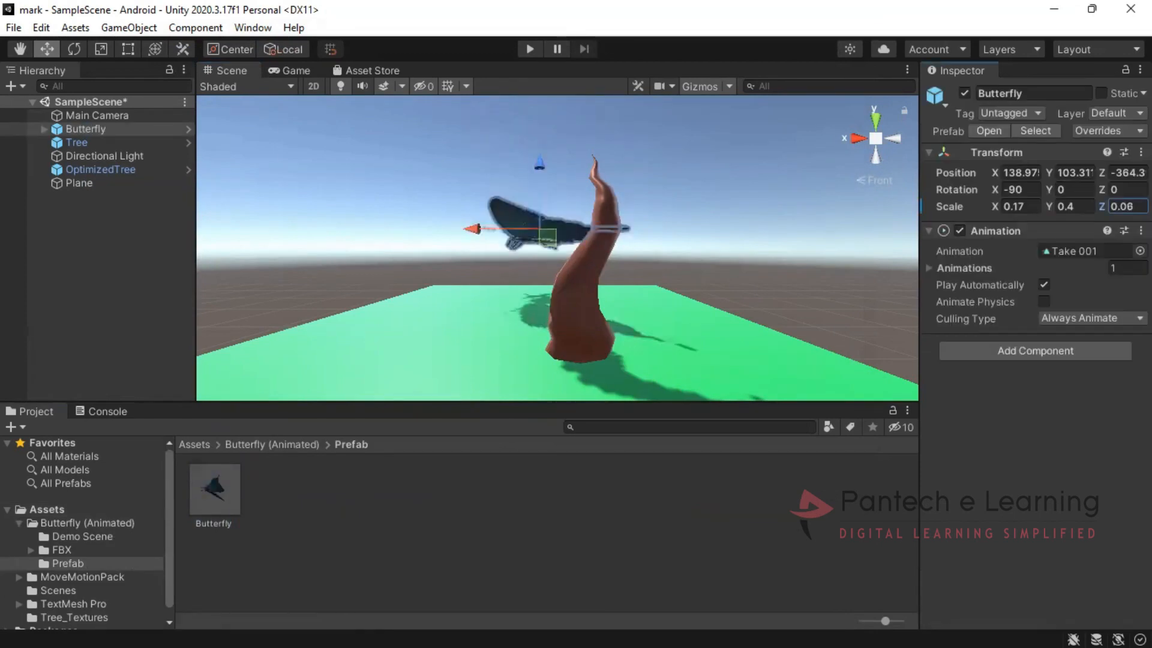
drag(1101, 206, 1108, 207)
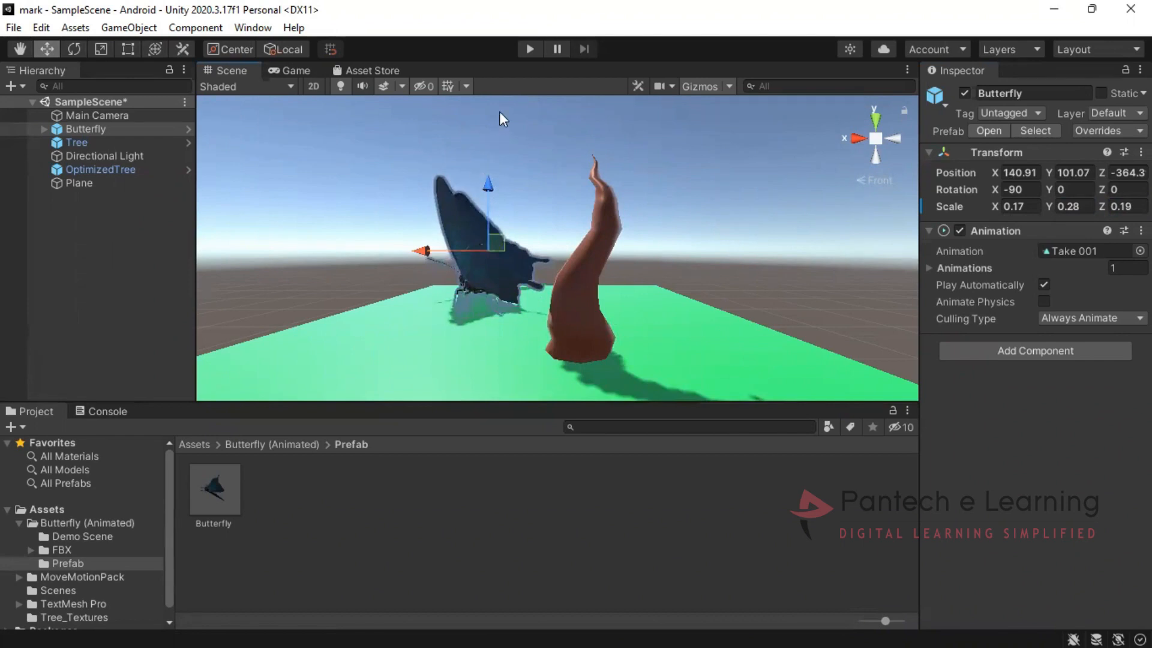
click(528, 47)
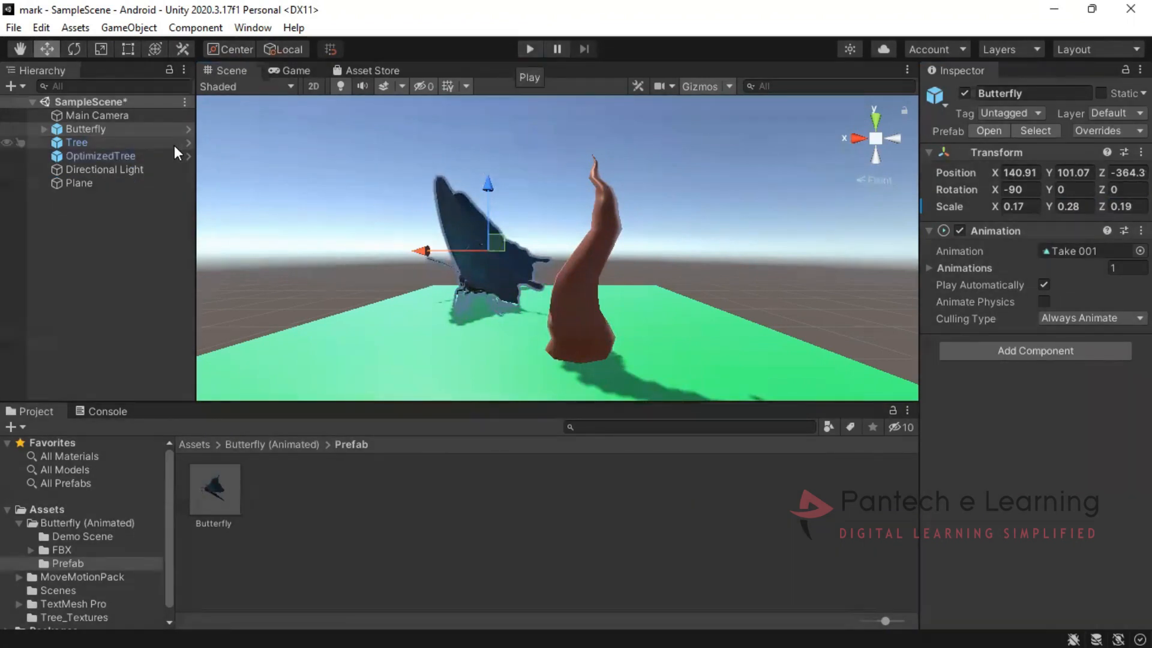
Move the main camera to face the plane at Y 99.6 and Z -385.6, and test the scene in Play mode
double_click(78, 183)
middle_drag(689, 252, 680, 304)
drag(680, 304, 690, 299)
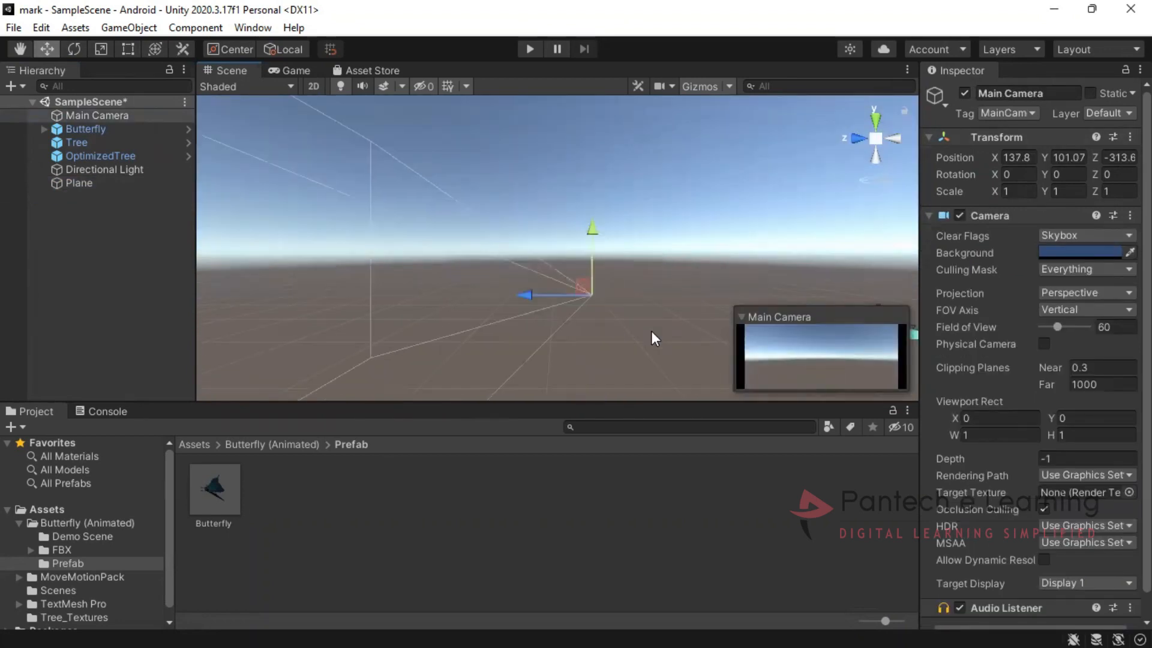
scroll(624, 308, up, 5)
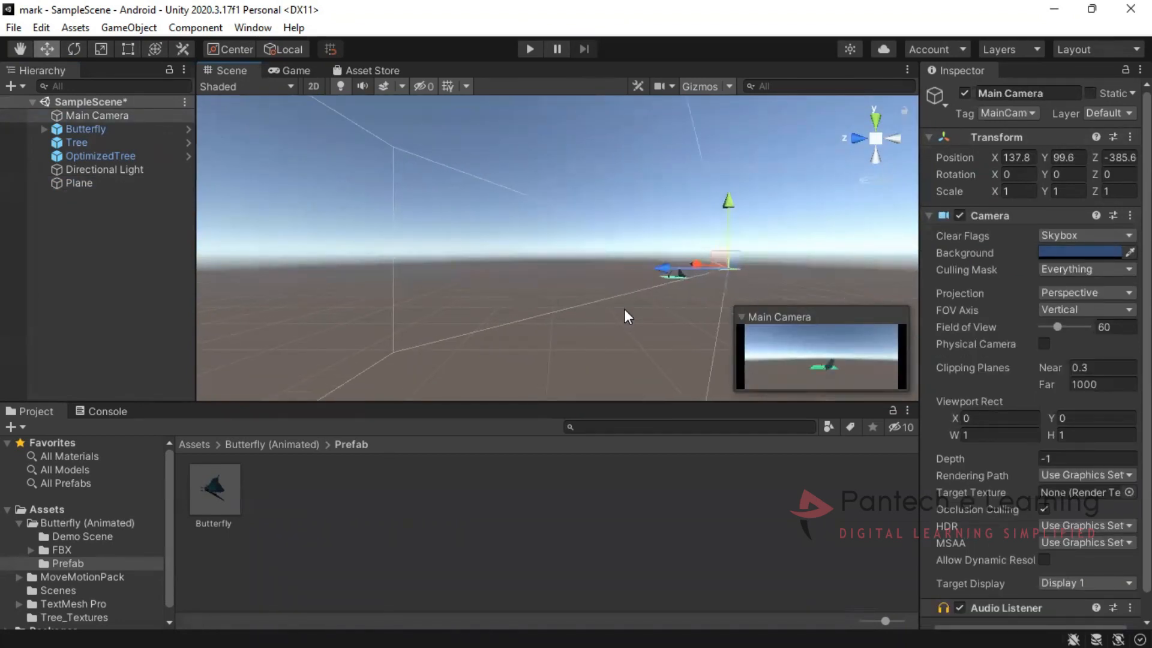
click(525, 52)
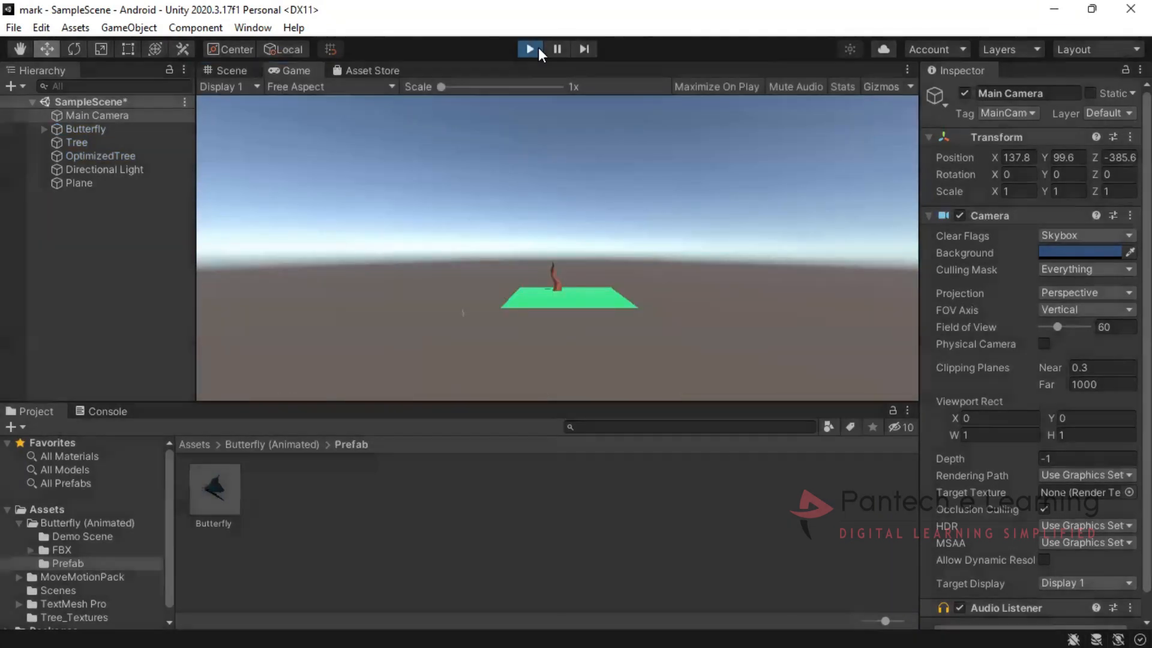
click(537, 48)
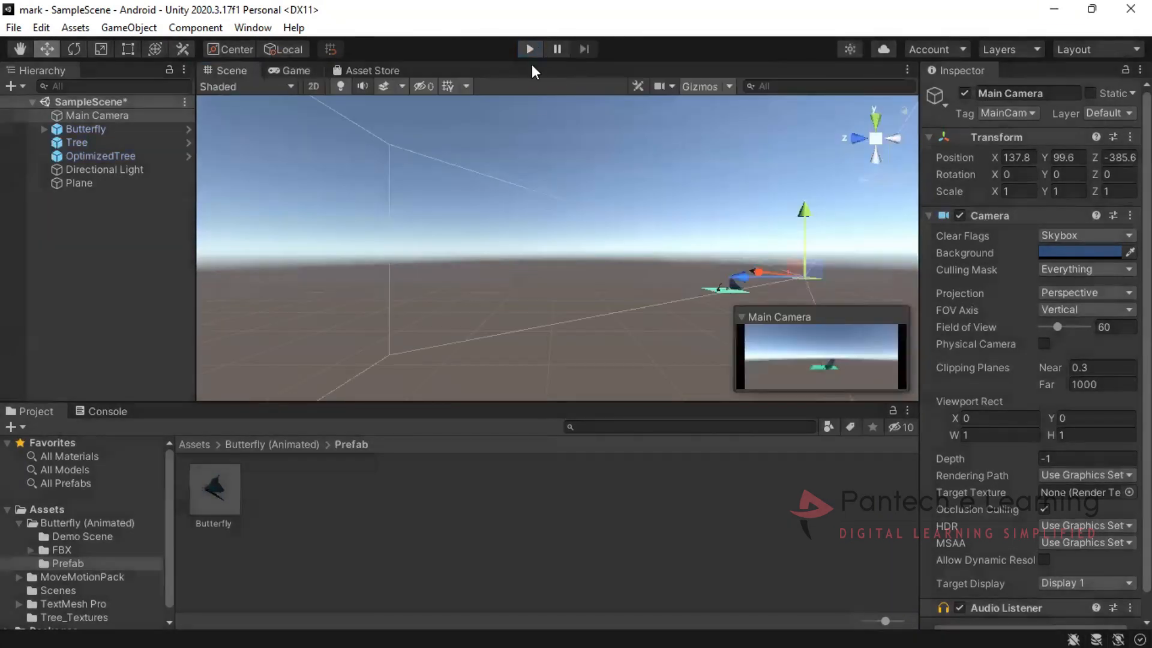
Bring the main camera closer to the plane, to Y 98.12 and Z -372.2, and run the scene again
click(124, 129)
double_click(124, 129)
drag(560, 195, 559, 162)
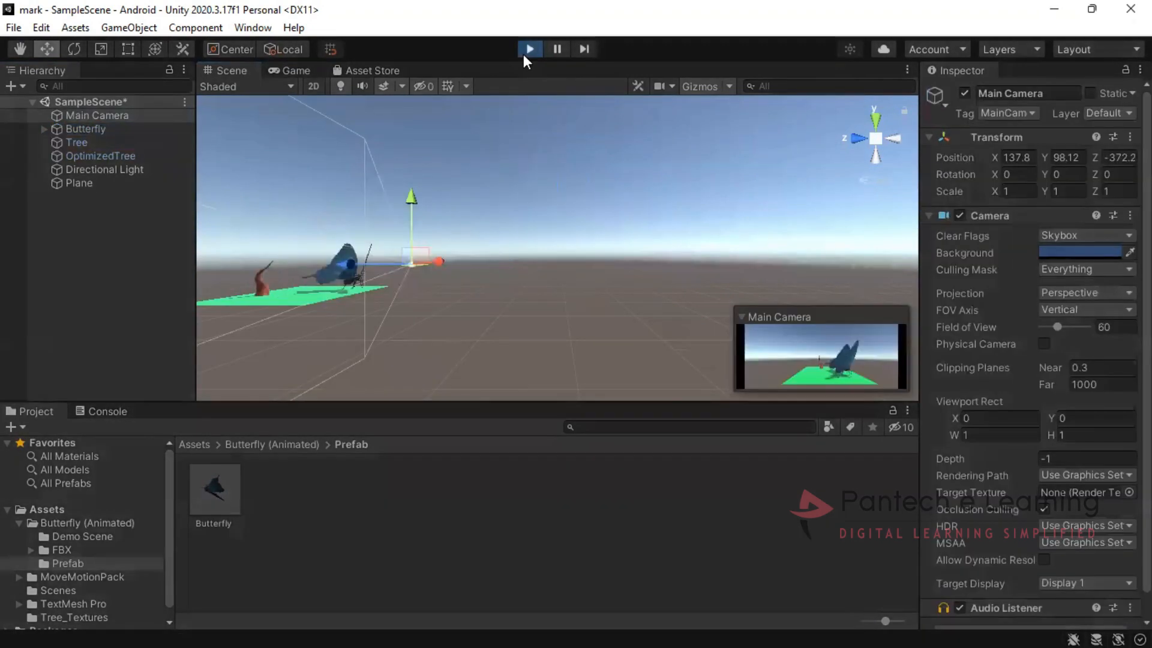
click(524, 52)
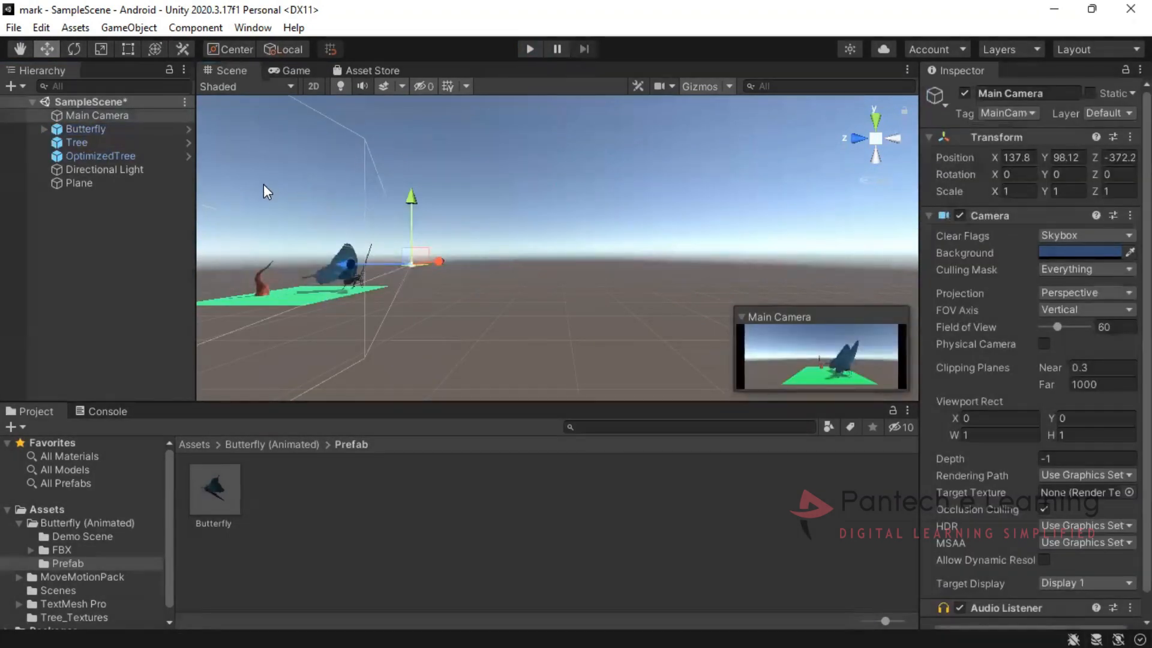
Delete the Butterfly prefab instance and place the butterfly model from the package's FBX folder on the green plane
click(327, 276)
key(Delete)
click(62, 550)
drag(342, 490, 307, 286)
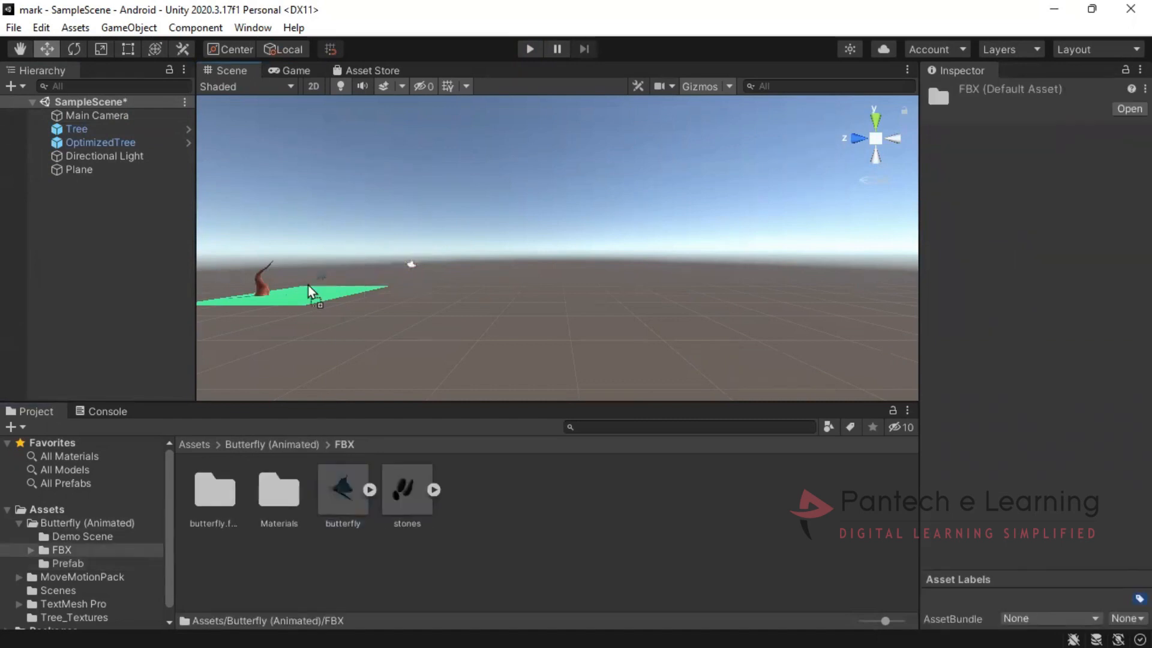
Scale the butterfly model to X -0.07, Y 0.07 and Z 0.02 and position it over the green plane
drag(995, 207, 1000, 209)
double_click(75, 128)
click(20, 49)
drag(387, 339, 474, 308)
scroll(675, 303, down, 5)
click(85, 129)
click(47, 49)
drag(568, 244, 387, 275)
click(543, 293)
click(85, 129)
mouse_move(994, 207)
mouse_down()
mouse_move(1000, 216)
mouse_move(984, 207)
mouse_up()
drag(1051, 207, 1105, 210)
Test the butterfly in Play mode, shift it to about X 119.83 and Z -375.2, and test again
click(529, 50)
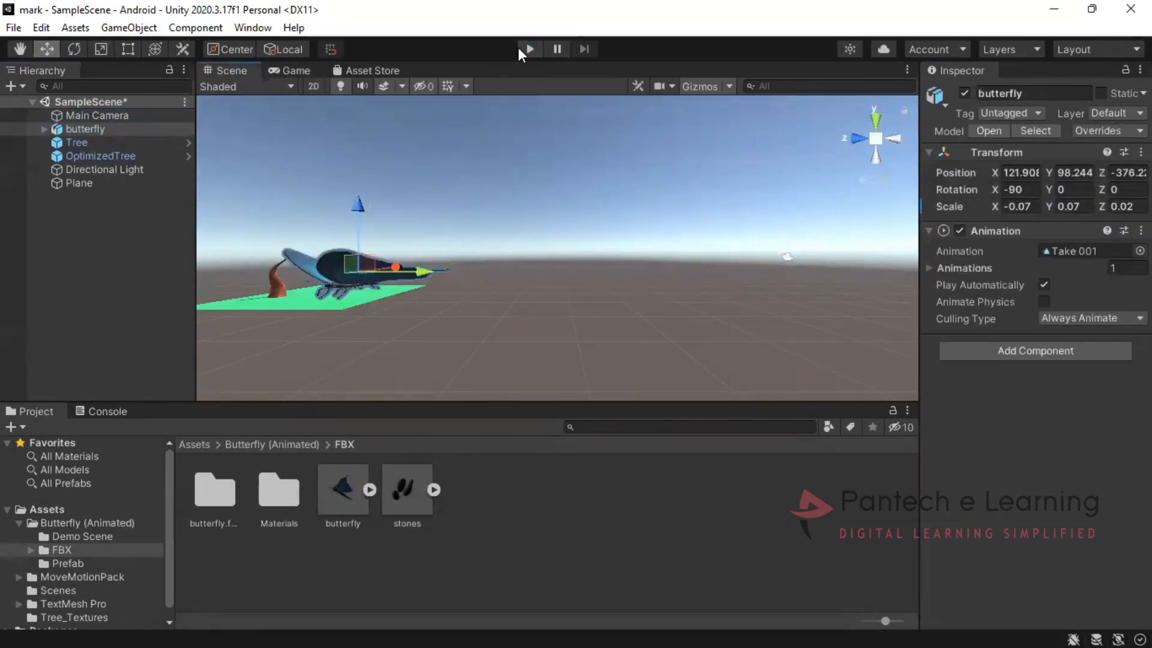
click(519, 48)
click(520, 49)
click(347, 290)
drag(347, 291, 363, 286)
click(384, 263)
mouse_move(420, 261)
mouse_down()
mouse_move(489, 258)
mouse_move(409, 260)
mouse_up()
click(528, 49)
click(527, 49)
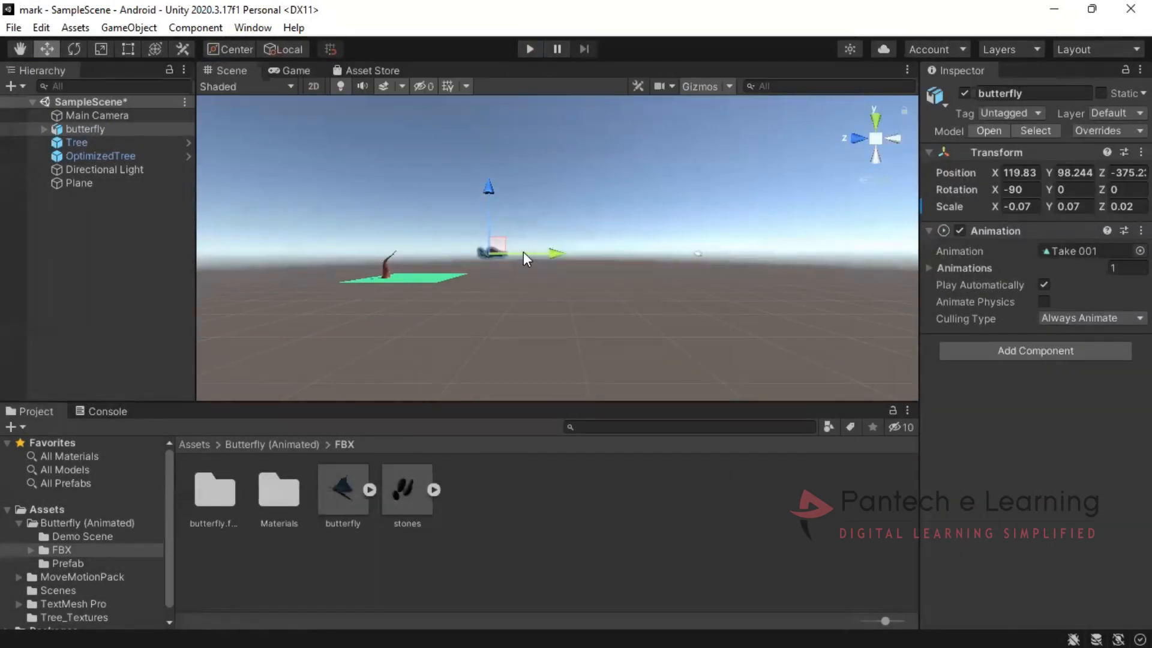
Move the butterfly over the plane beside the tree, to about X 138.34 and Z -360.8, and play-test the scene
click(895, 139)
scroll(756, 330, up, 5)
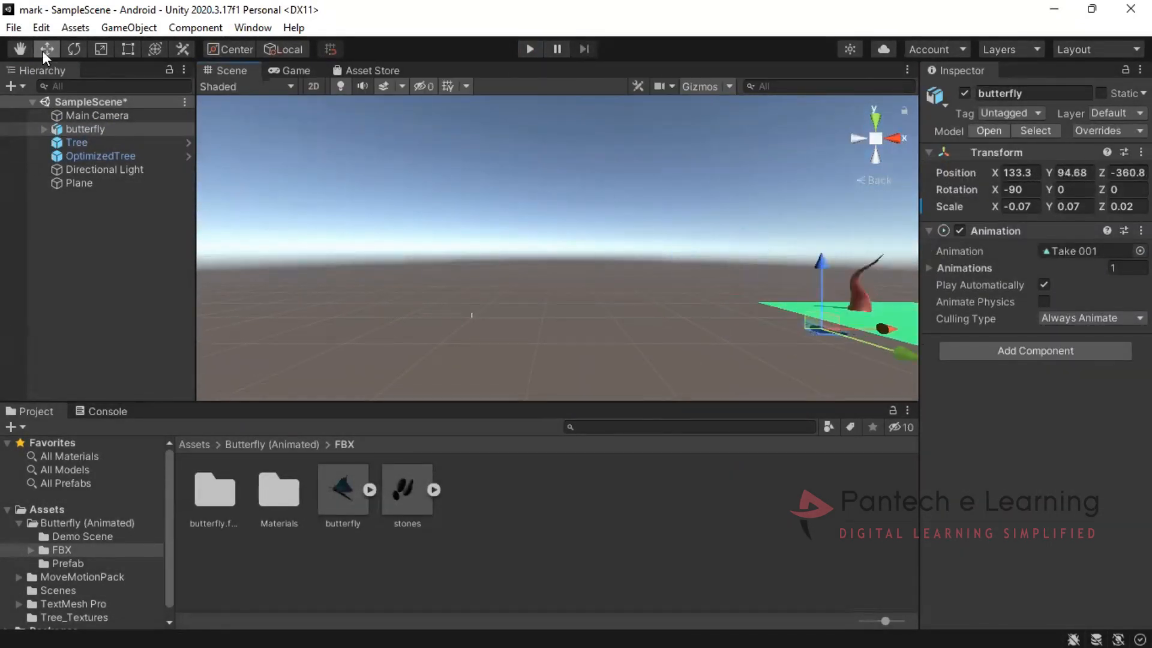
middle_drag(797, 339, 591, 344)
drag(674, 327, 779, 326)
drag(723, 267, 722, 253)
click(642, 180)
click(523, 46)
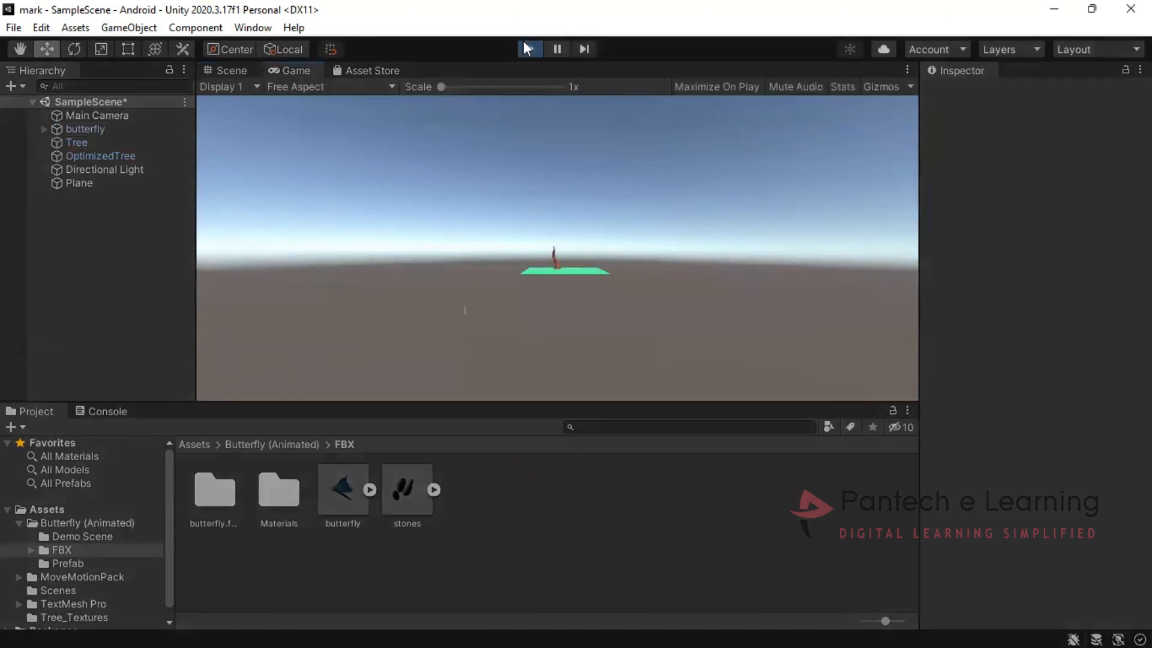
click(524, 45)
Move the main camera nearer to the tree, to Y 97.13 and Z -371.5, and check the framing in Play mode
double_click(120, 115)
scroll(588, 315, up, 5)
click(858, 139)
drag(515, 248, 242, 248)
middle_drag(243, 257, 394, 295)
scroll(414, 283, down, 5)
drag(519, 290, 305, 285)
click(329, 231)
click(148, 116)
drag(368, 237, 368, 244)
click(534, 46)
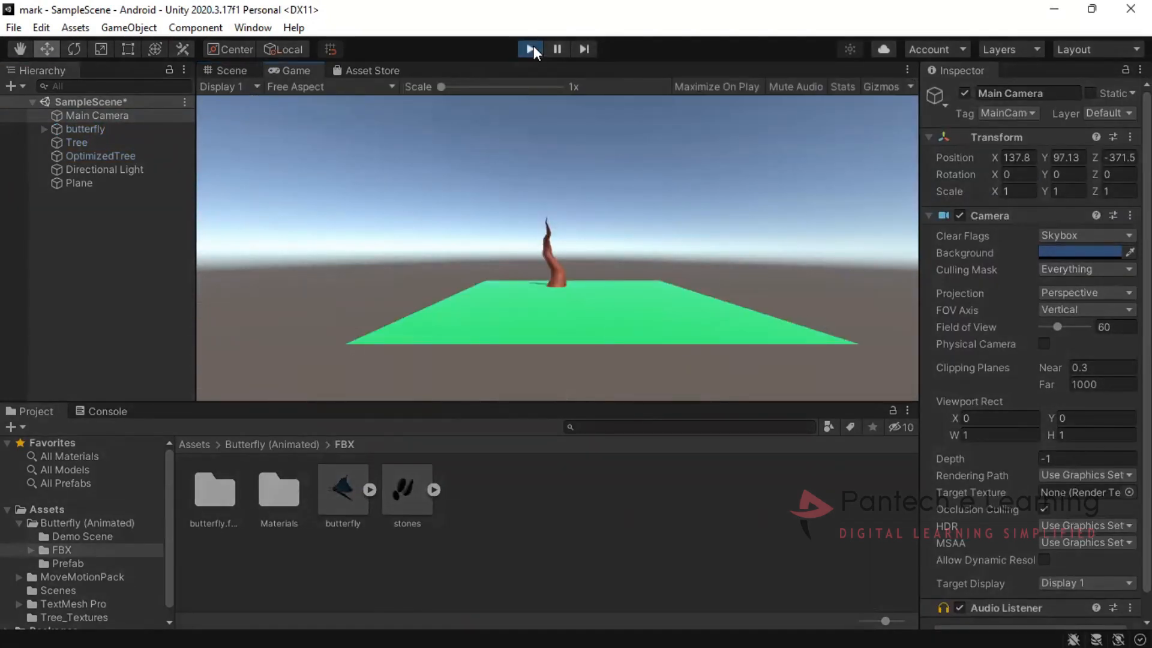
click(534, 46)
Raise the butterfly above the plane to about Y 96.2 and run the scene to check it
double_click(90, 129)
drag(559, 213, 569, 127)
click(534, 46)
click(534, 46)
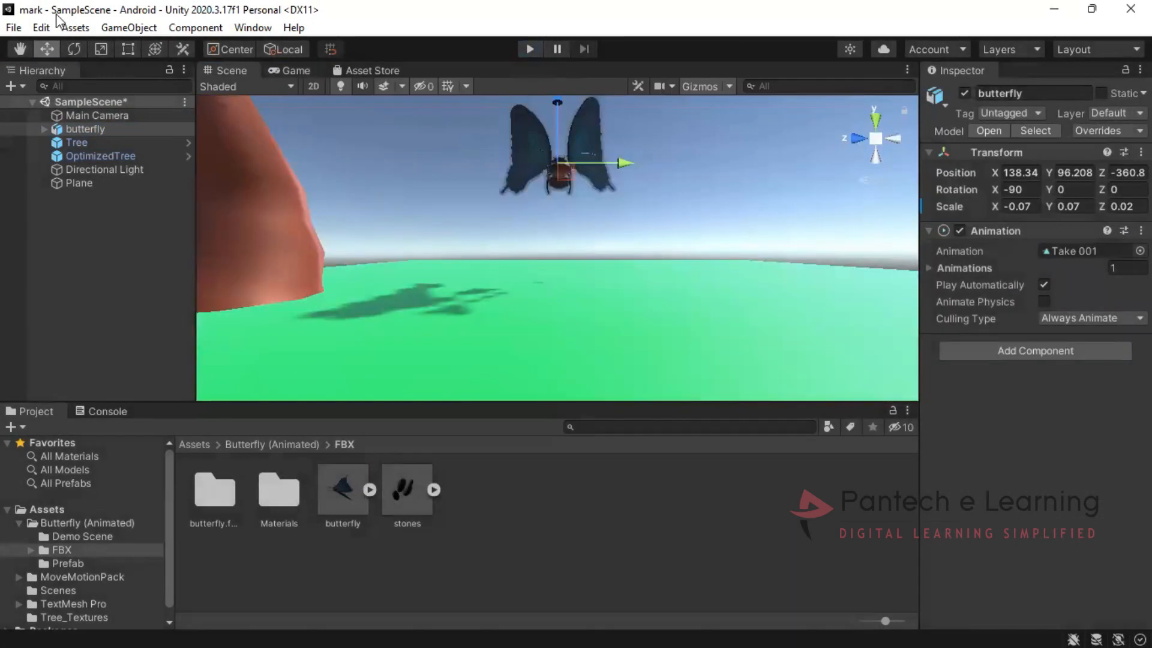
Switch the build platform to PC, Mac & Linux Standalone and review the Player settings
key(ctrl+shift+b)
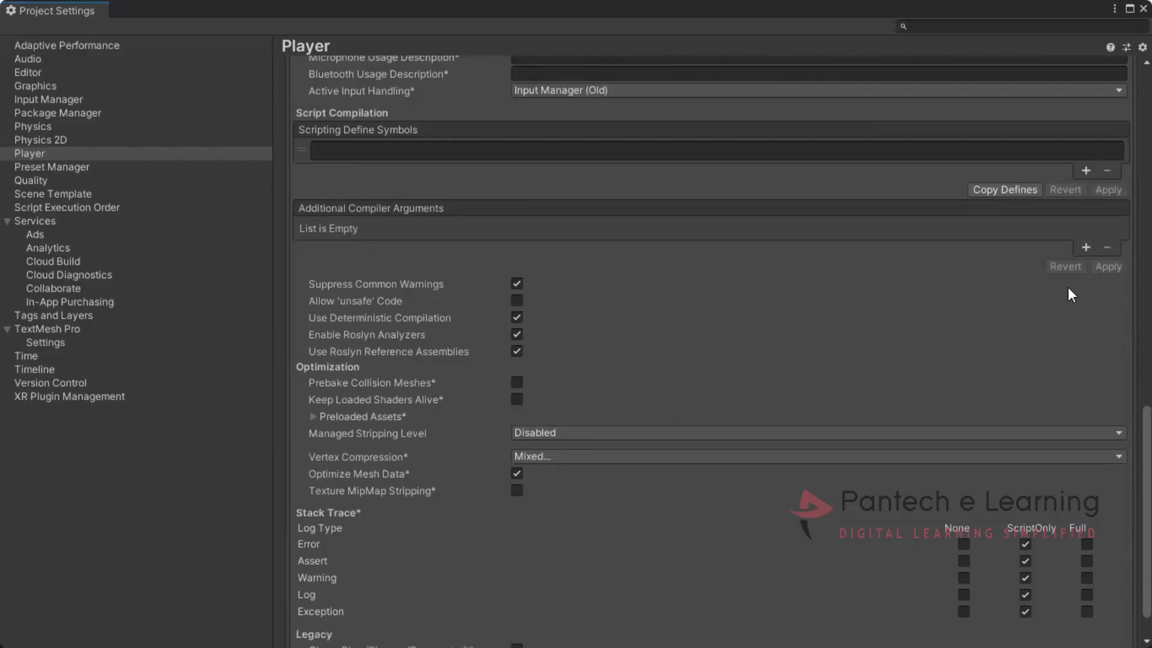
scroll(1067, 287, down, 2)
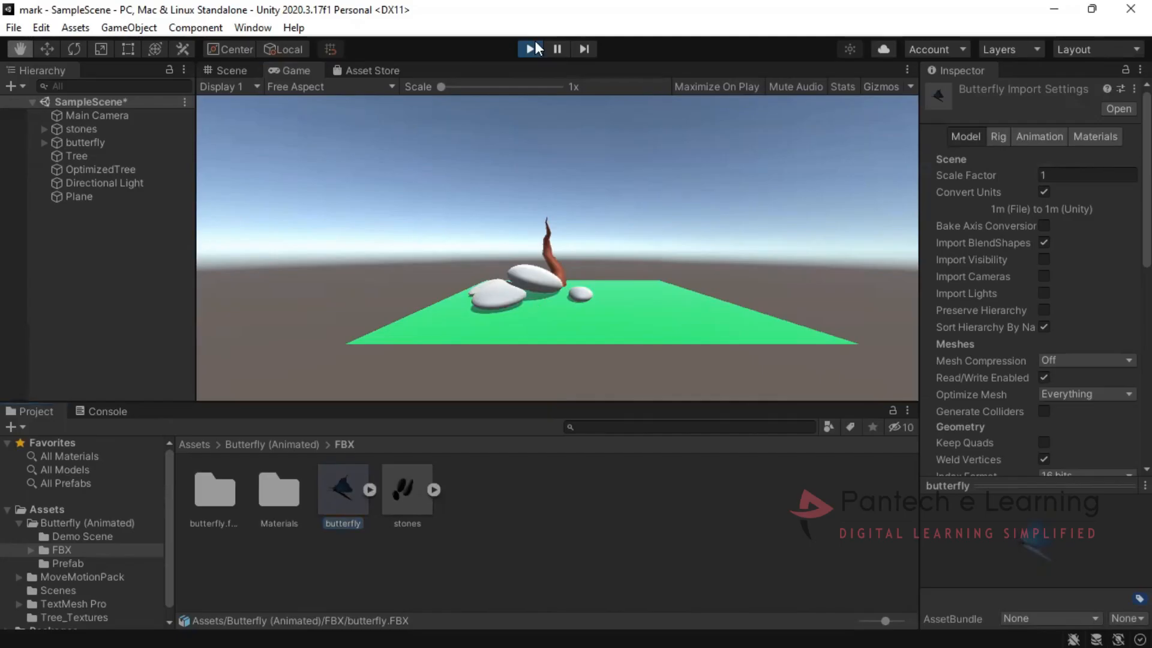
Run the scene in Play mode to check the stones and the butterfly's animation, and open the butterfly model file
click(529, 48)
click(528, 49)
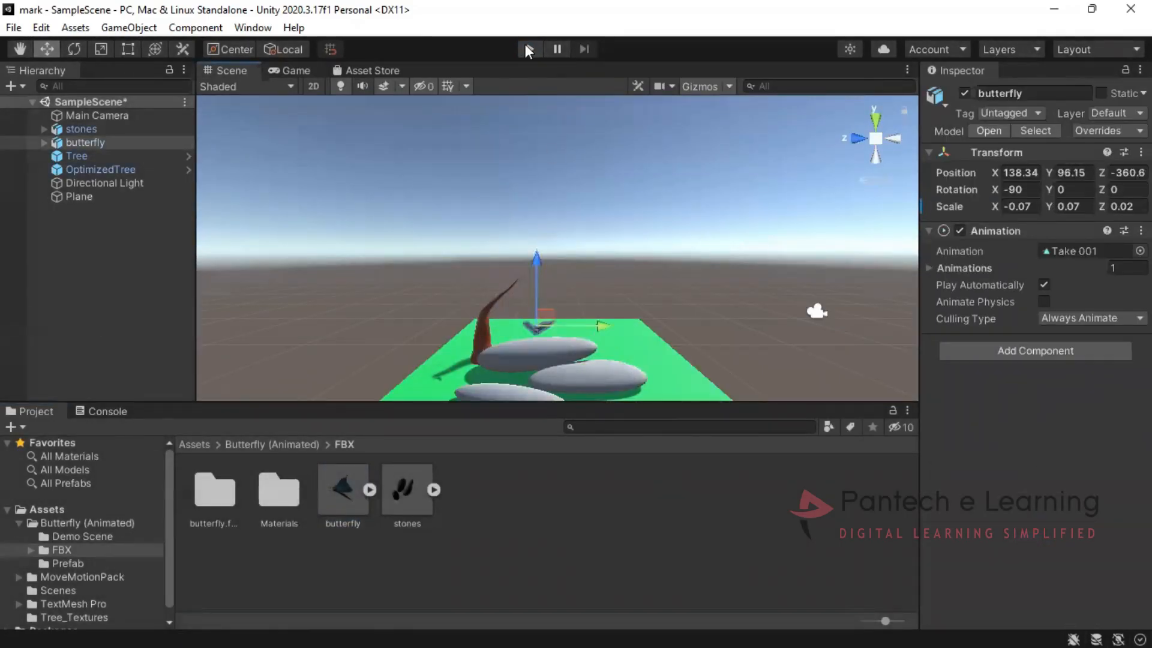
click(529, 49)
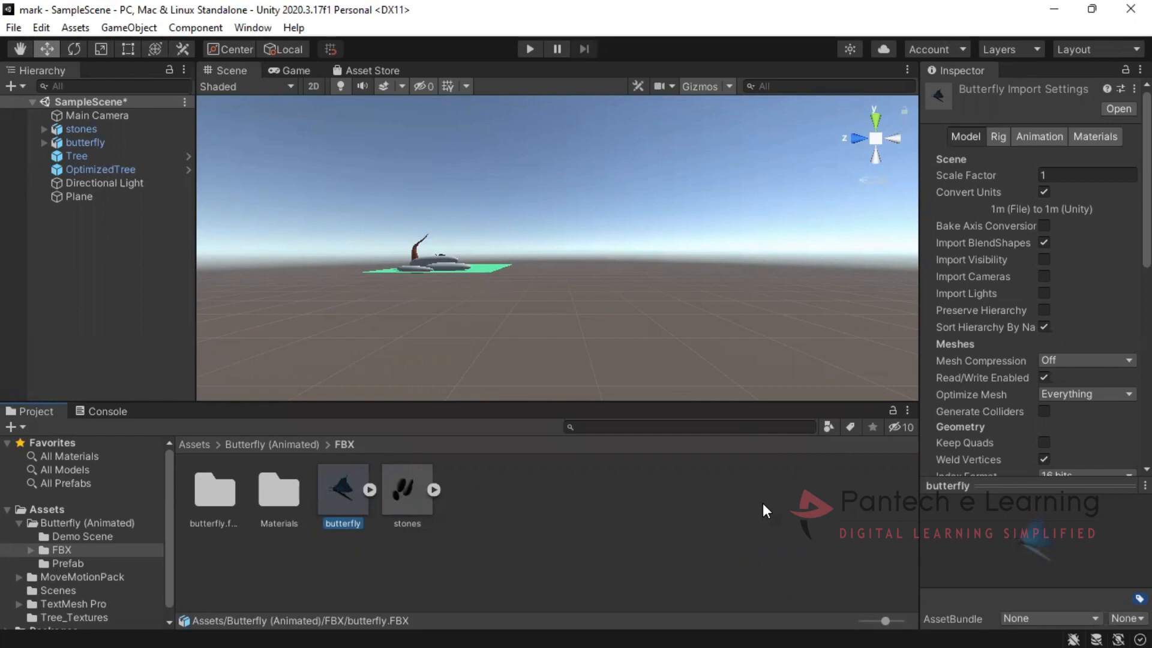
double_click(339, 488)
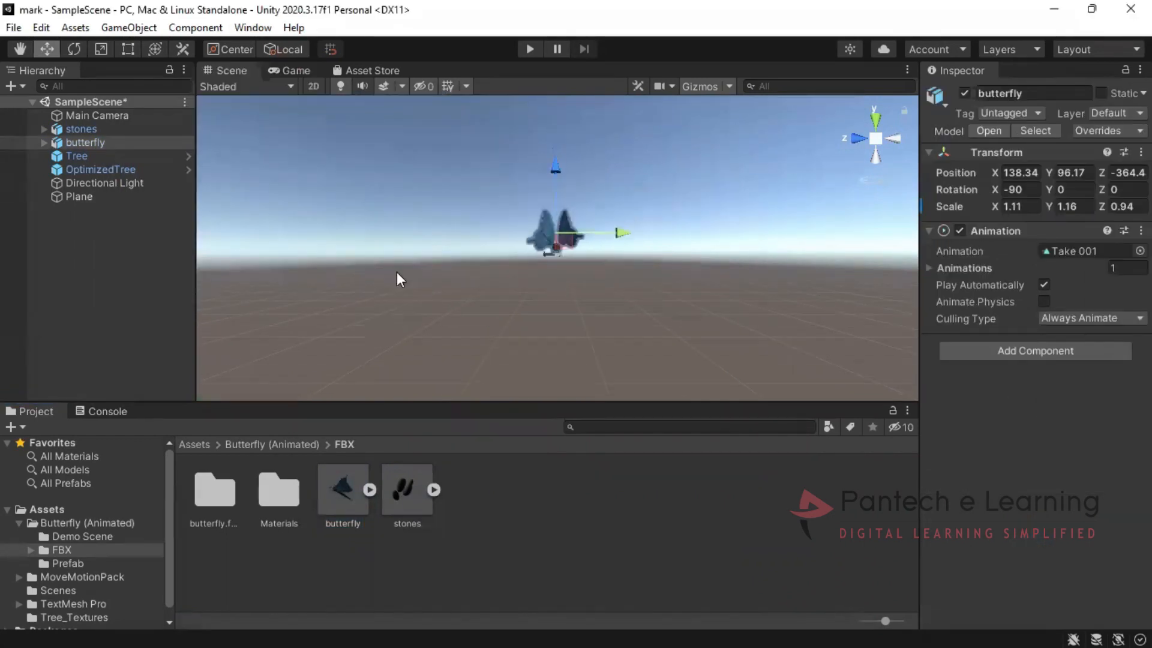
click(529, 49)
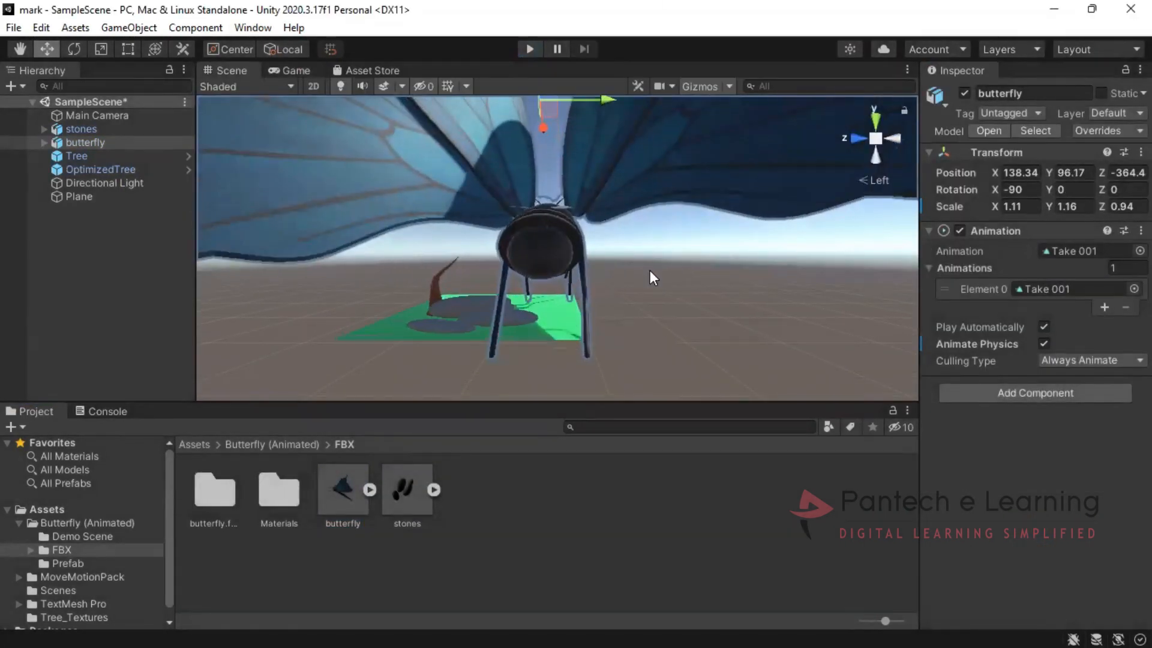
key(super)
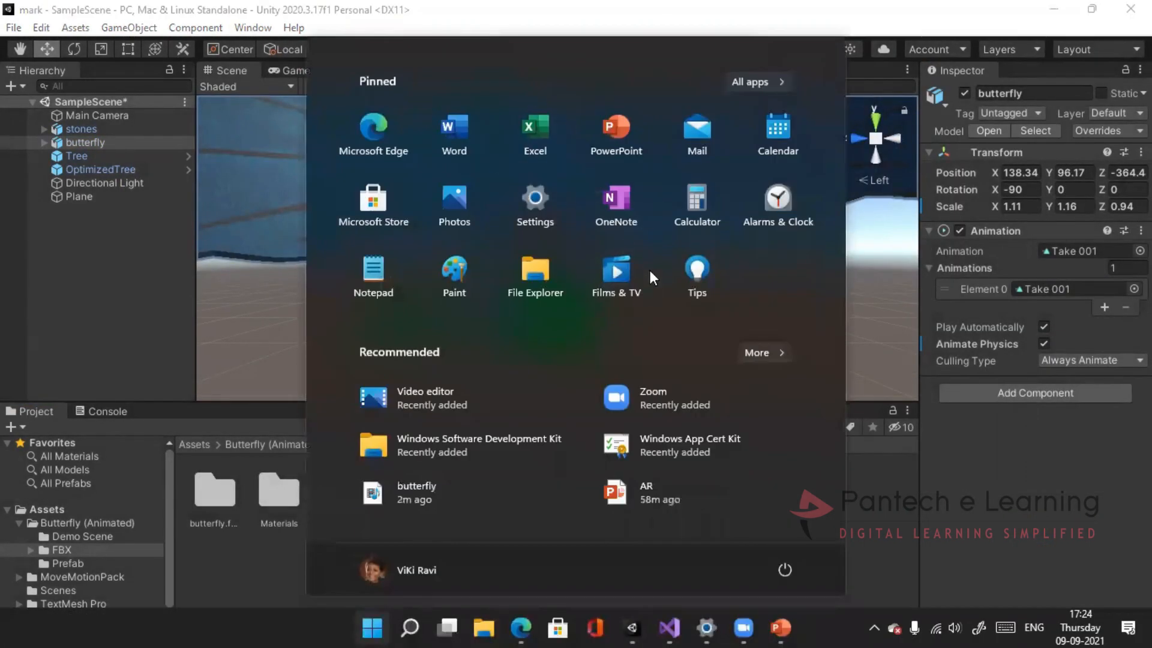
click(396, 201)
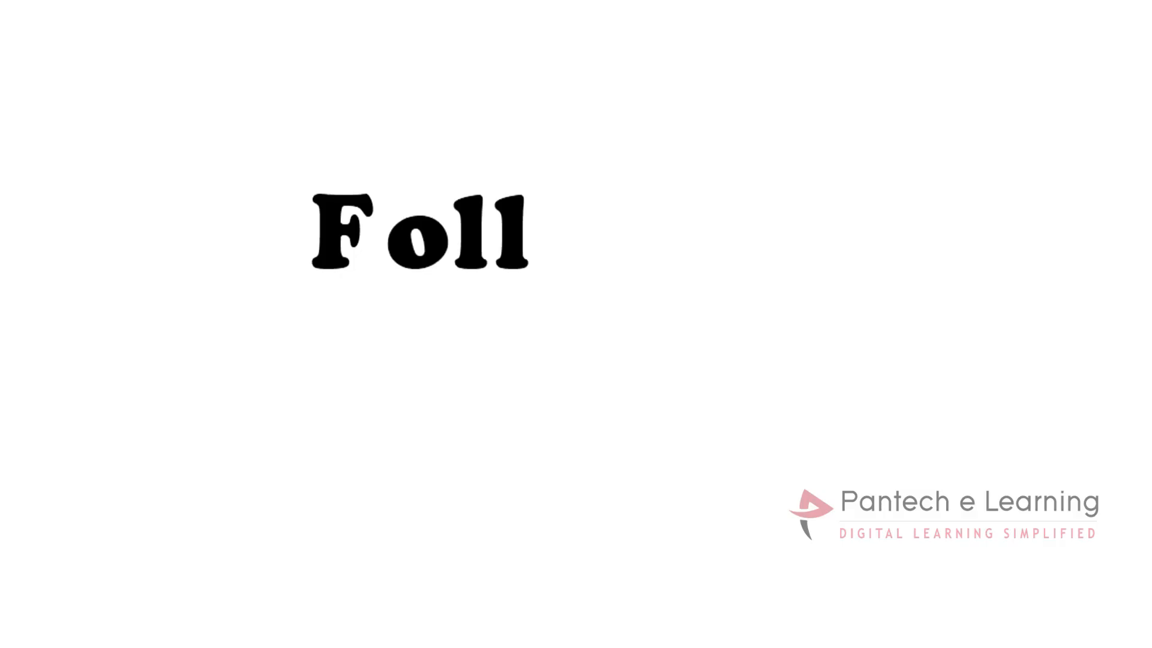